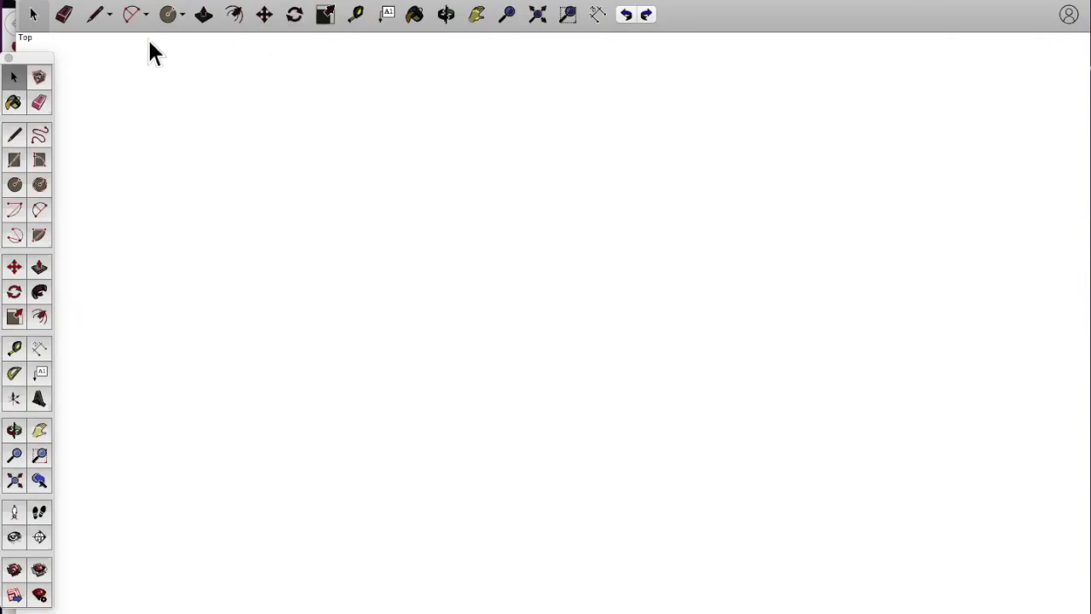
Pick the Line (pencil) tool to start drawing edges in the empty Top view
click(96, 23)
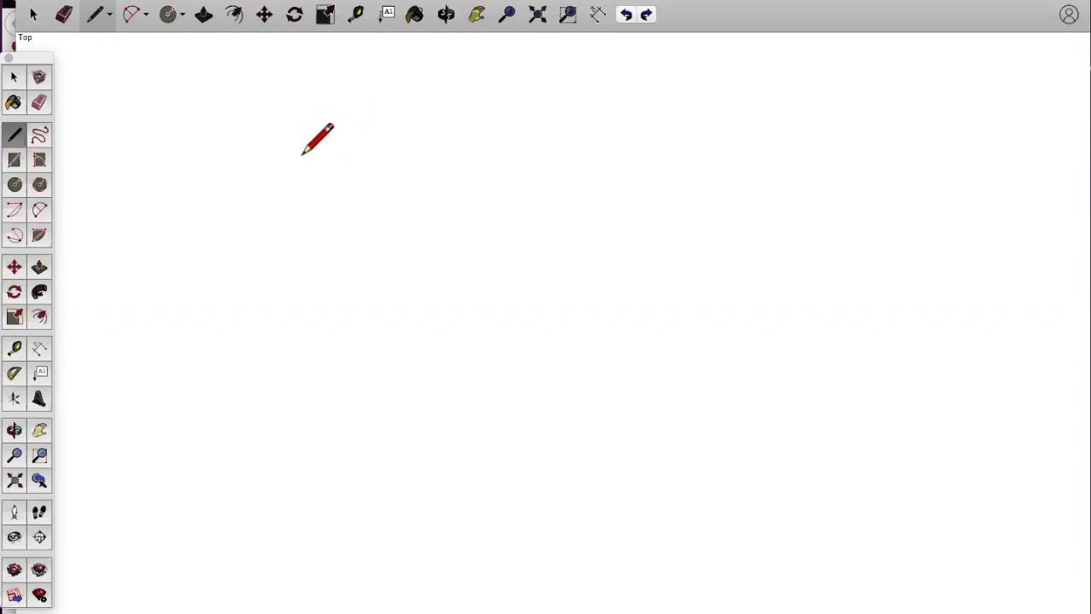
Draw a closed tall rectangle with a typed top-edge length so it fills as one face
click(303, 148)
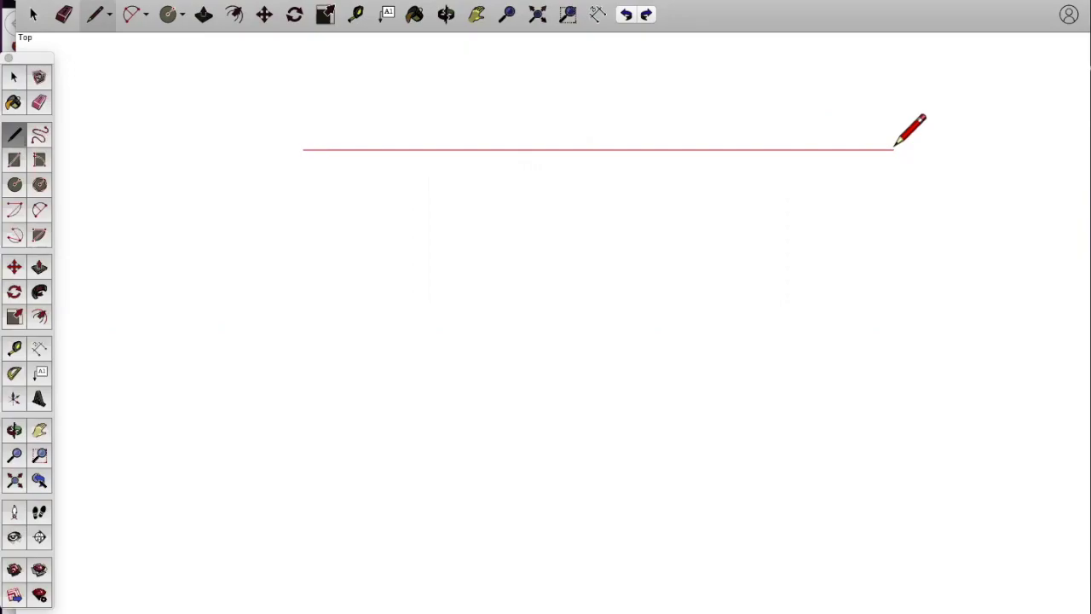
key(Return)
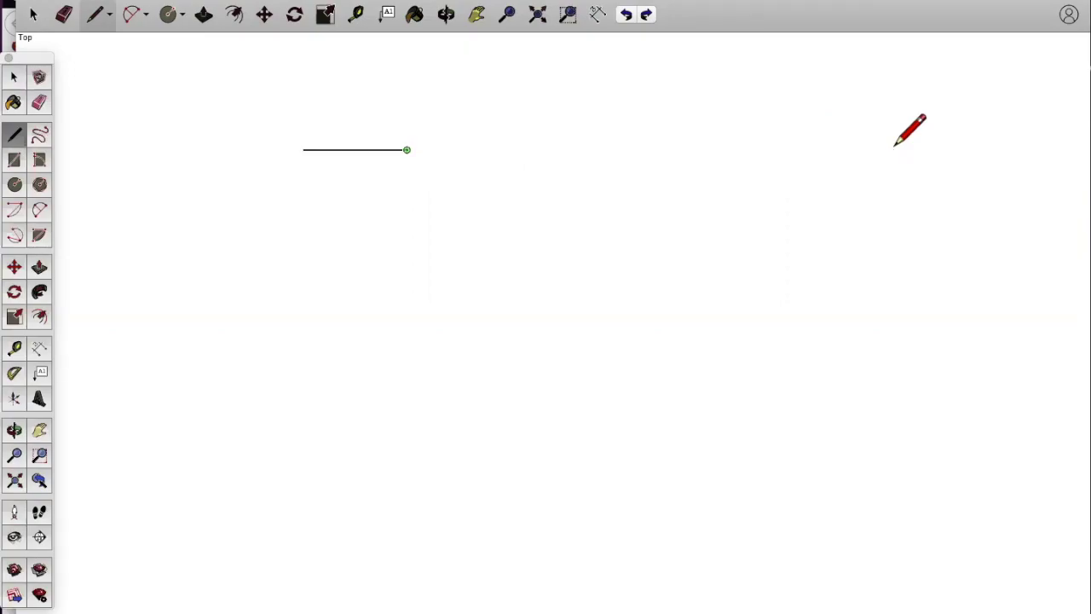
click(407, 392)
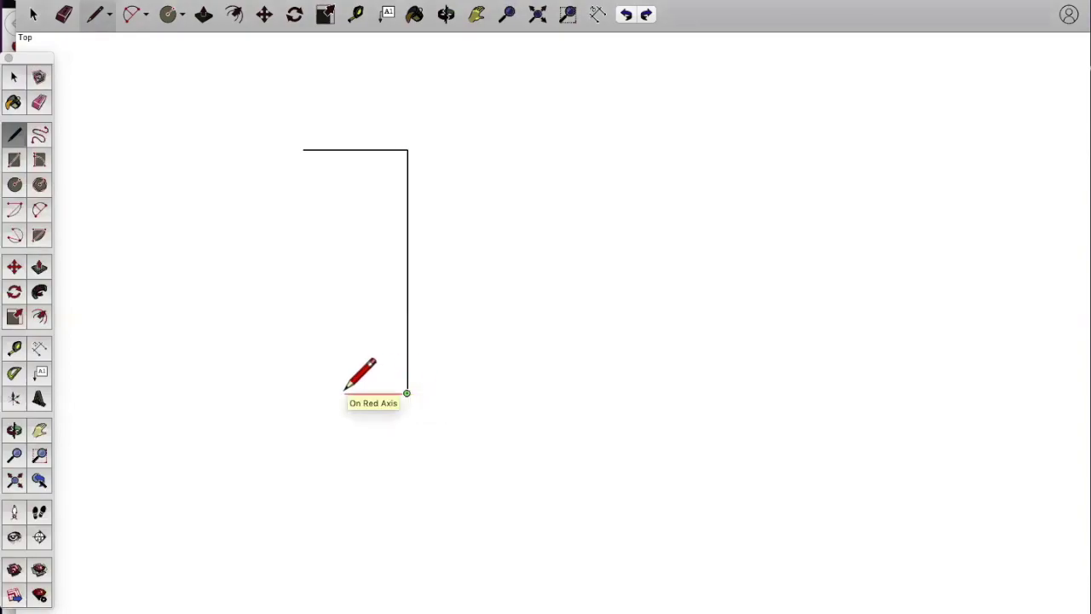
click(302, 393)
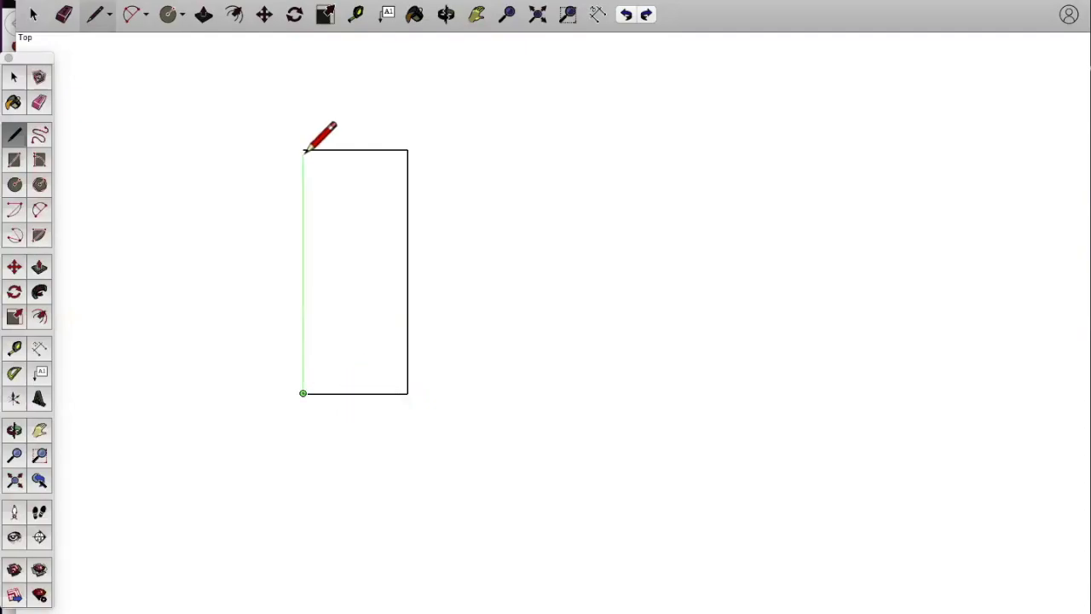
click(304, 150)
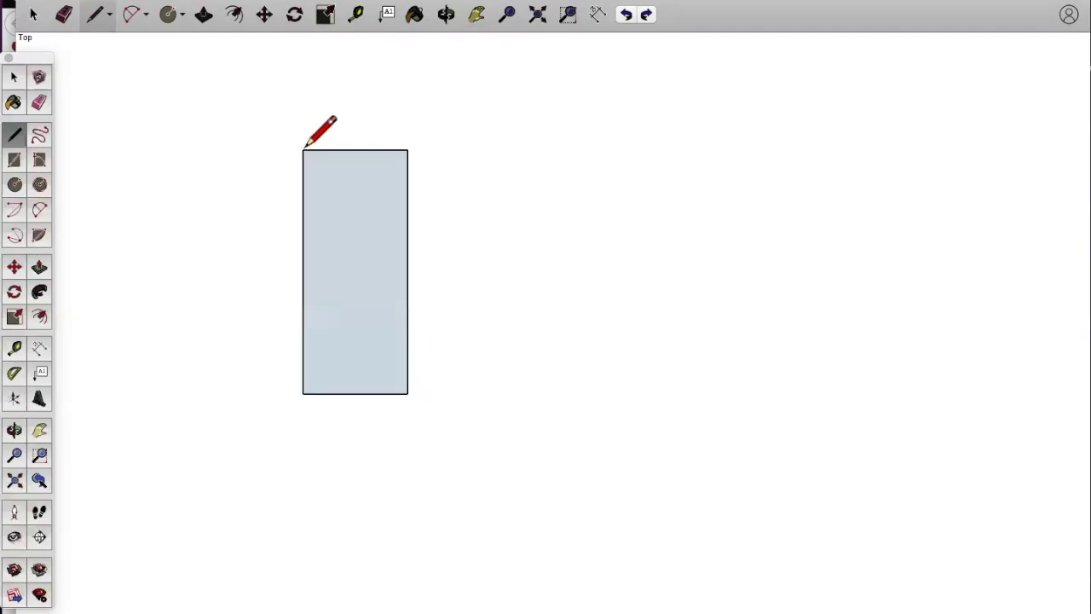
click(540, 21)
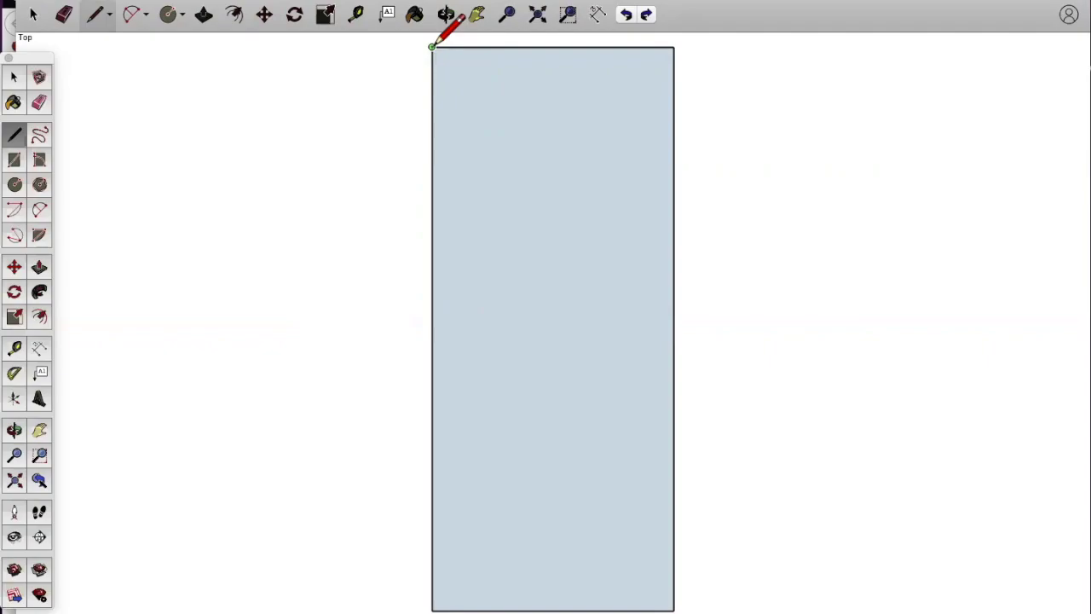
Draw a vertical line from top to bottom edge near the left side, marking the left stile
click(432, 47)
click(522, 47)
click(462, 47)
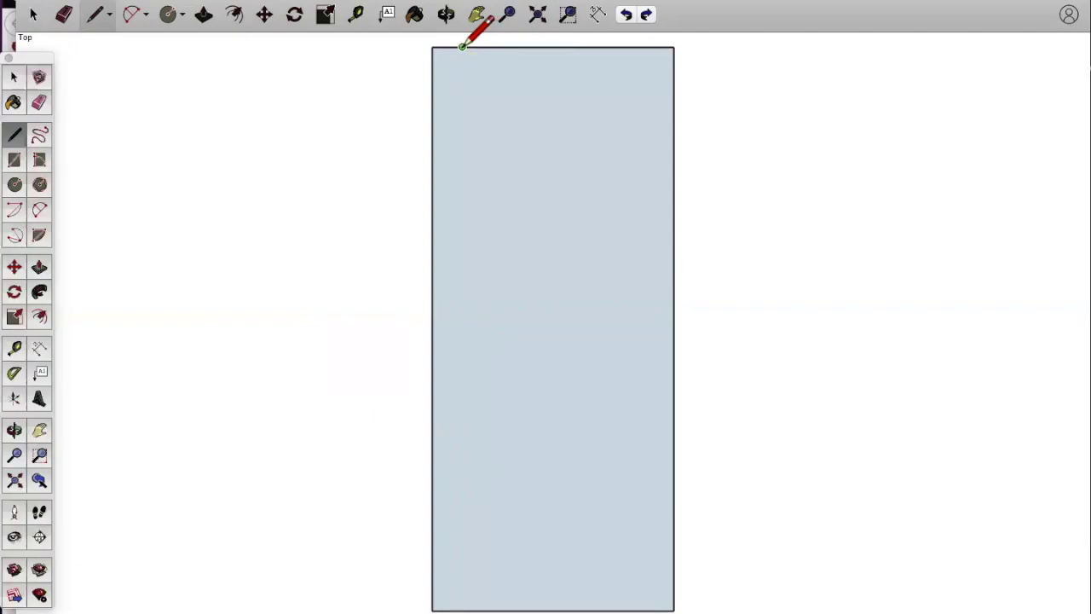
click(462, 608)
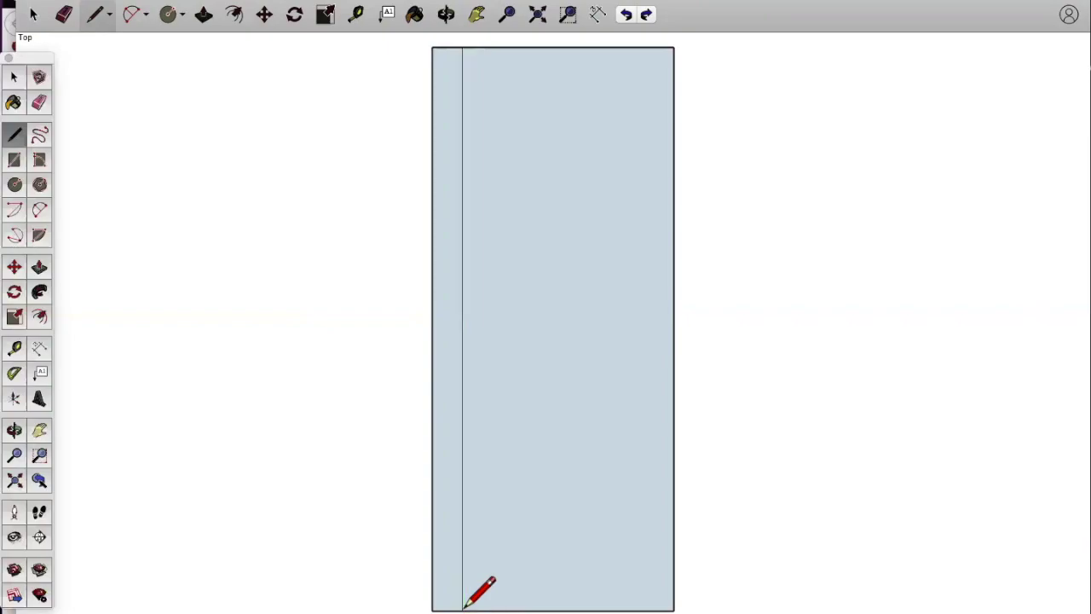
click(673, 47)
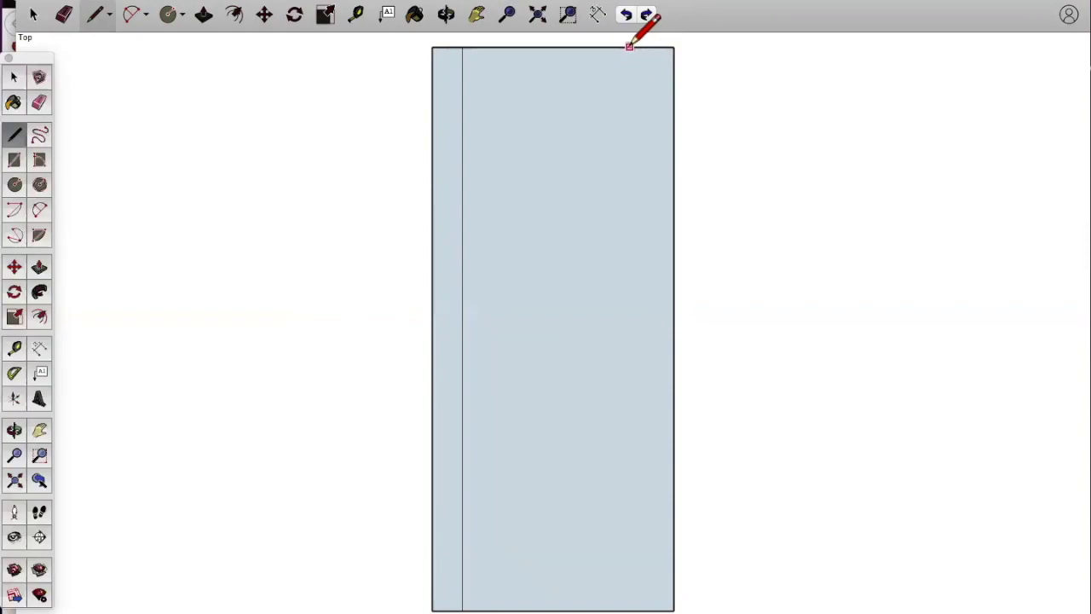
Add the right stile line and a top rail line between the stiles, then start the bottom rail
click(643, 47)
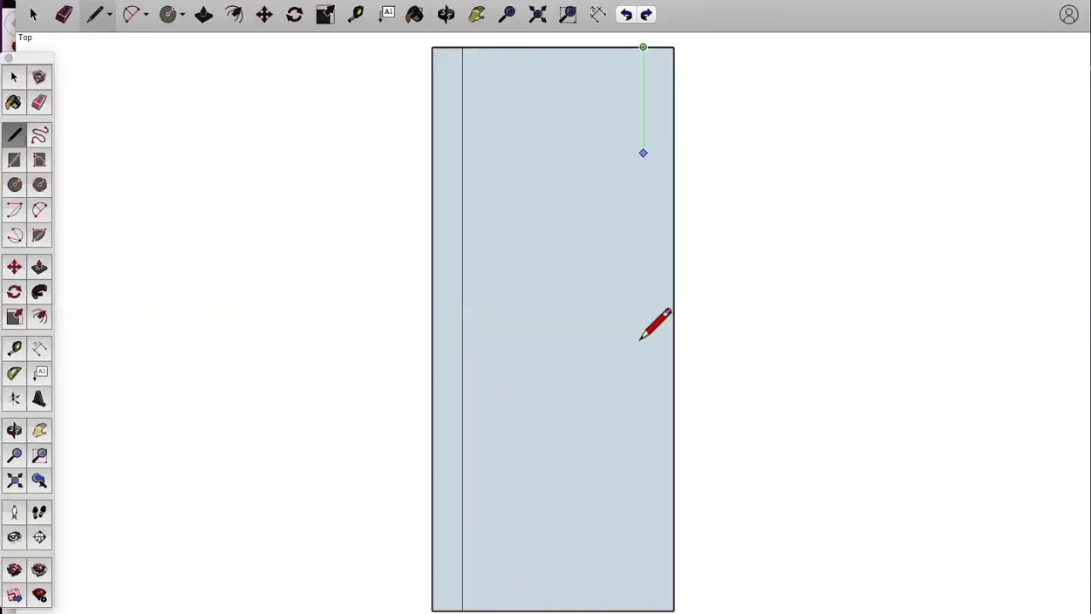
click(644, 609)
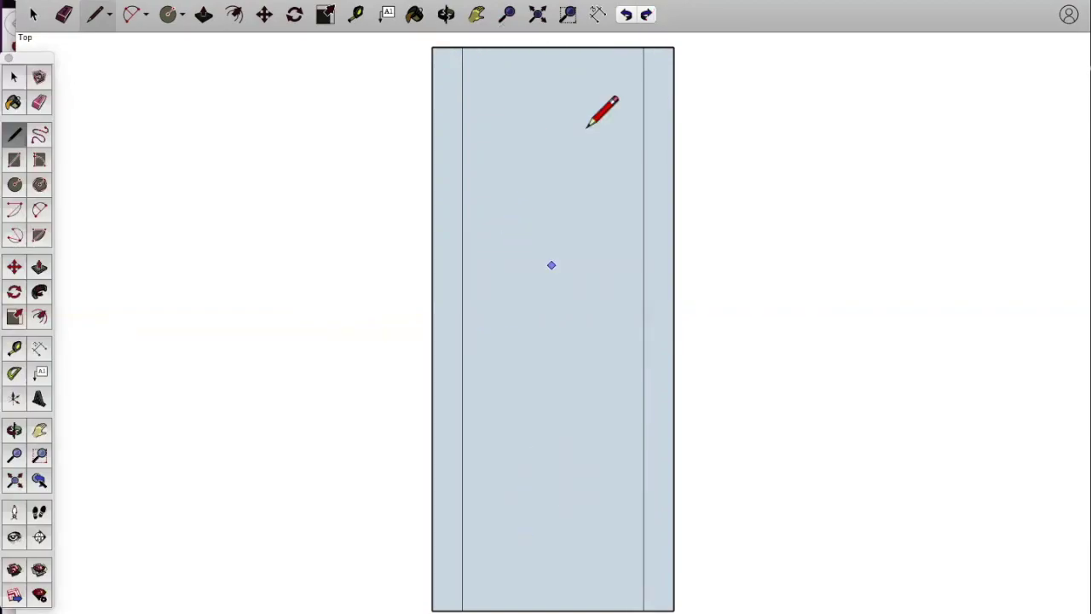
click(643, 46)
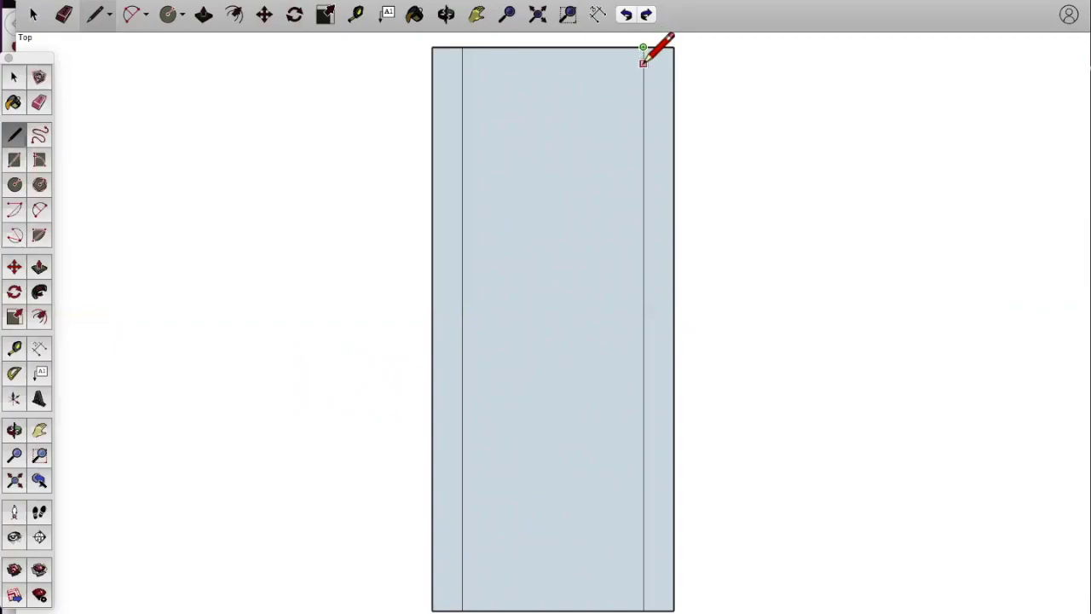
click(643, 111)
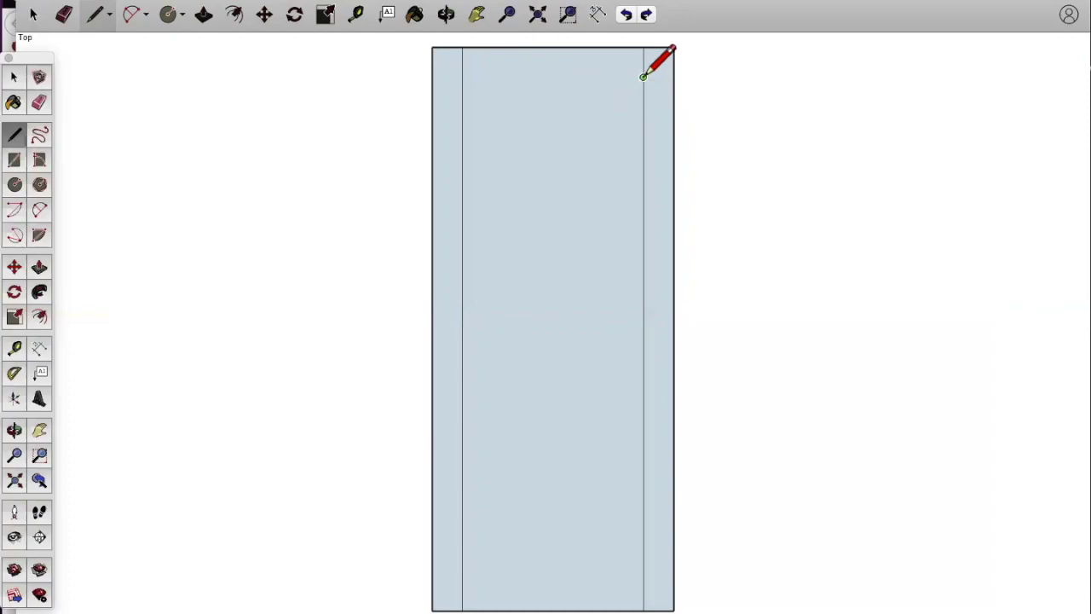
click(642, 77)
click(463, 77)
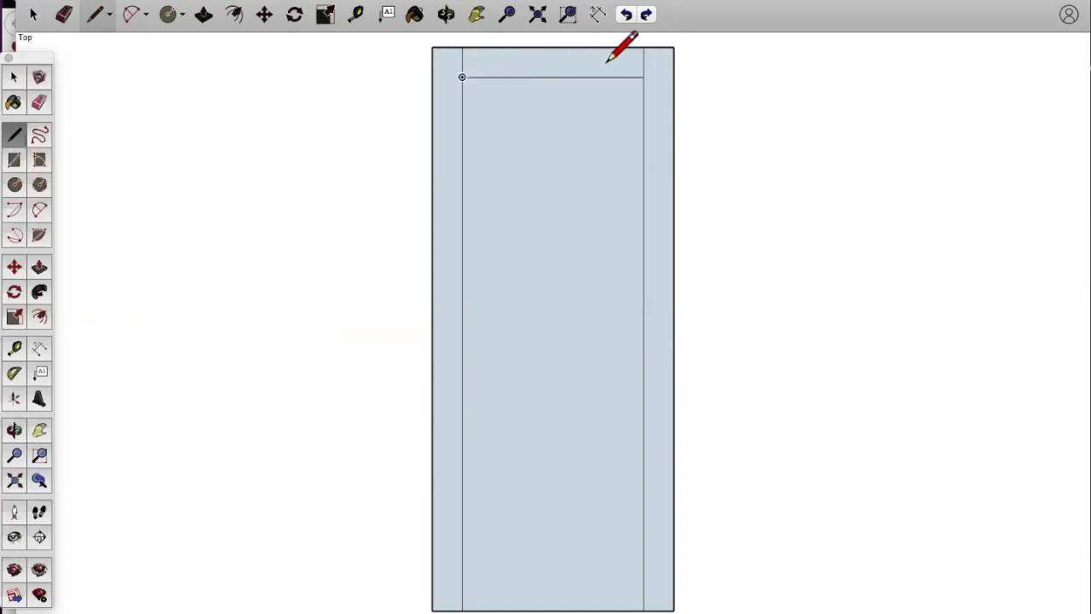
click(643, 610)
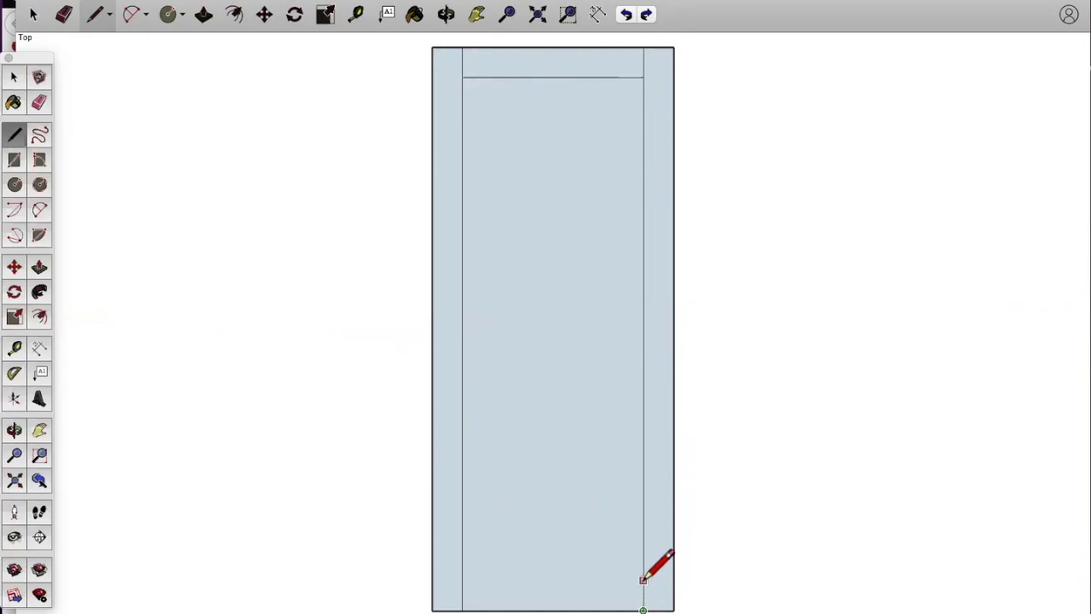
click(642, 519)
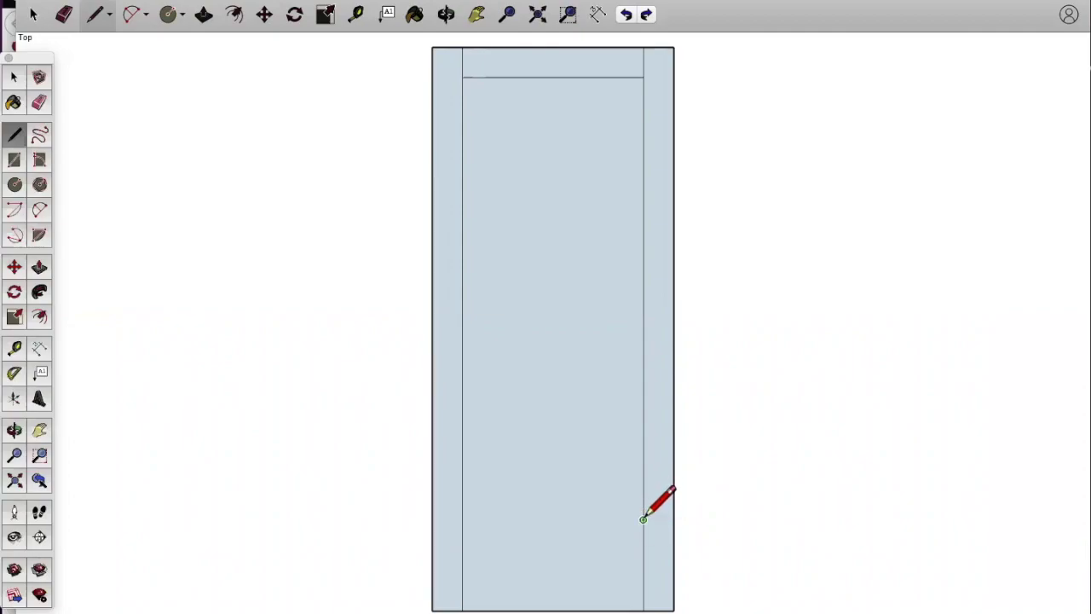
Finish the bottom rail line and draw two lines forming a middle rail 4 1/2" below the top rail
click(463, 519)
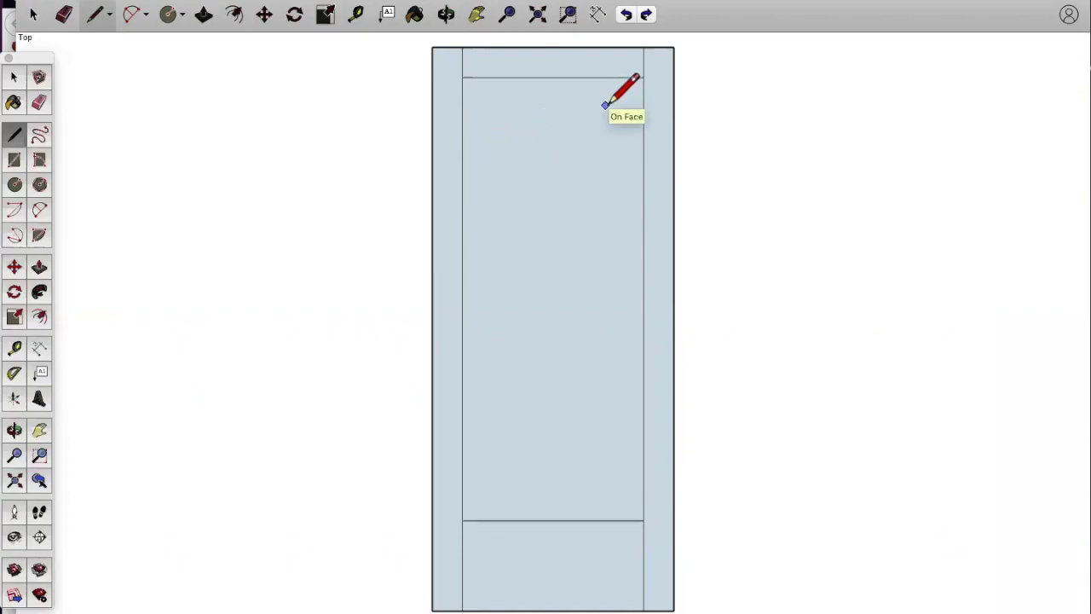
click(643, 77)
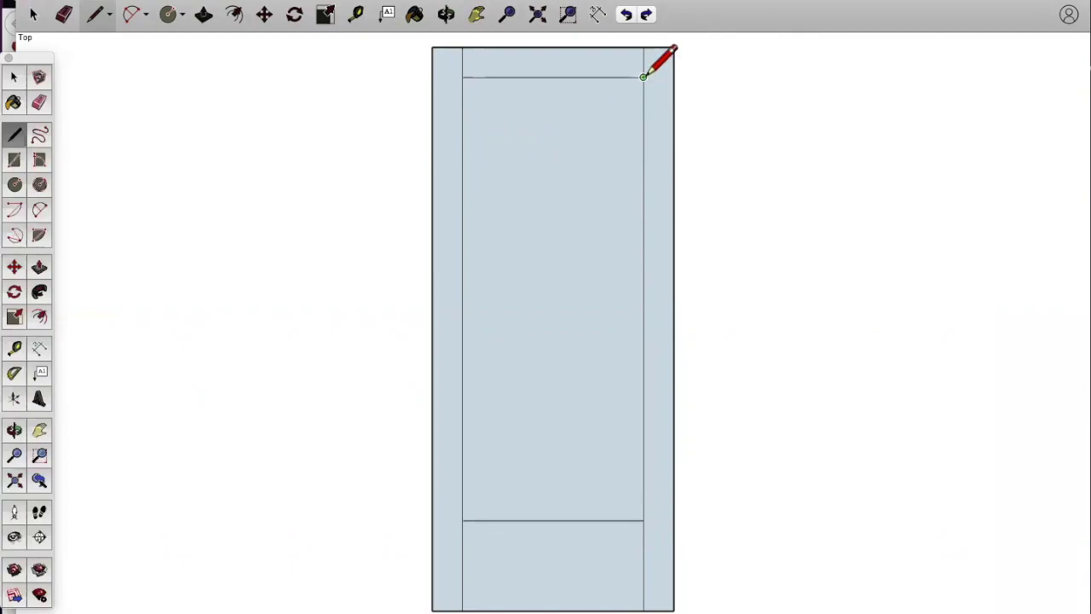
click(643, 167)
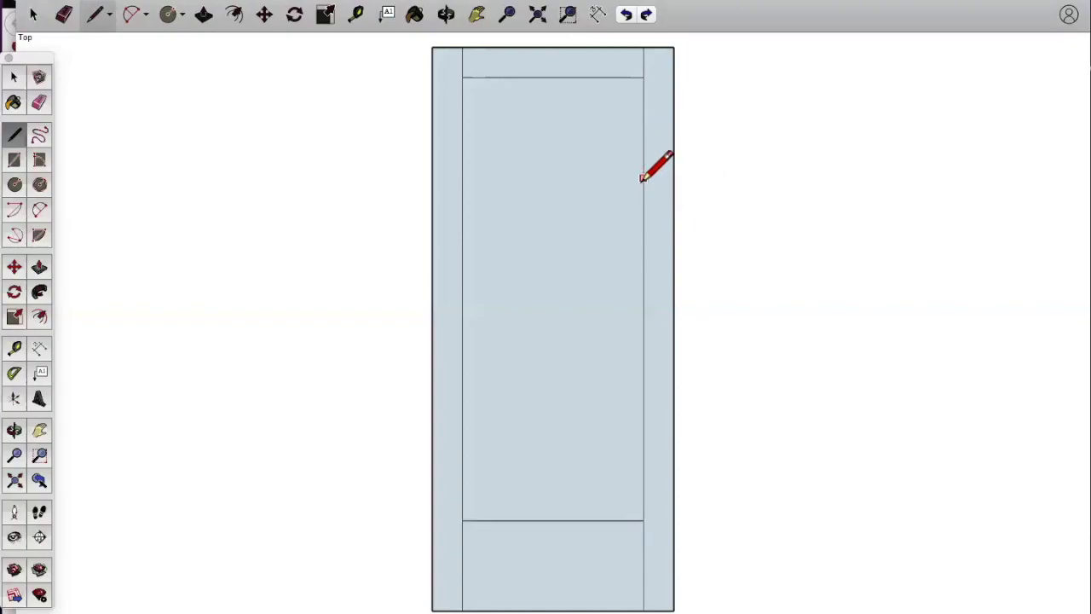
click(642, 198)
click(463, 198)
click(463, 228)
click(643, 228)
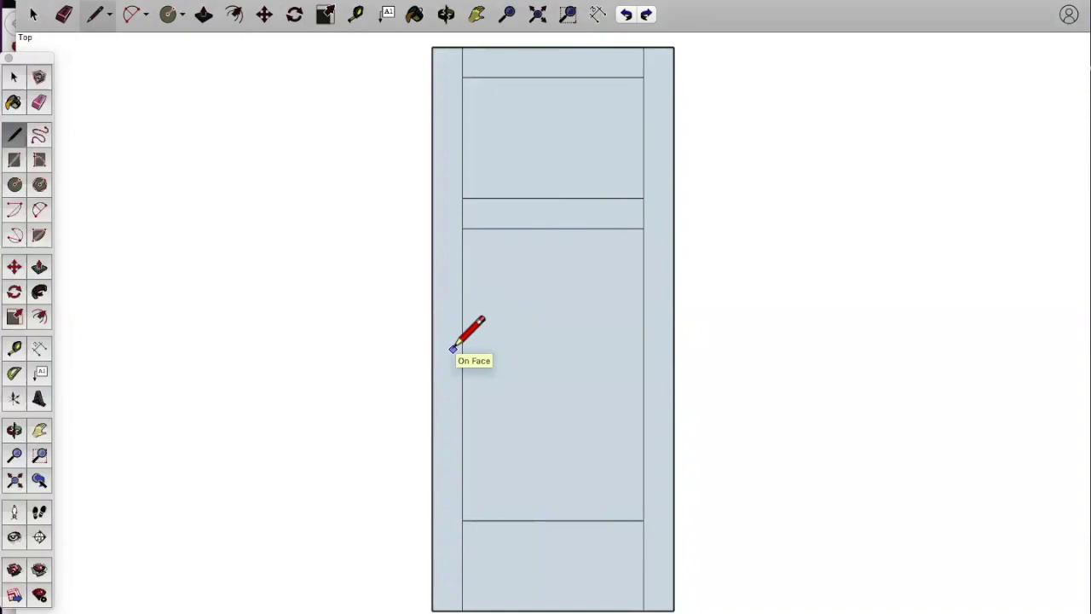
Delete the upper and lower panel faces to leave openings, then bring up the Colors materials window
click(35, 15)
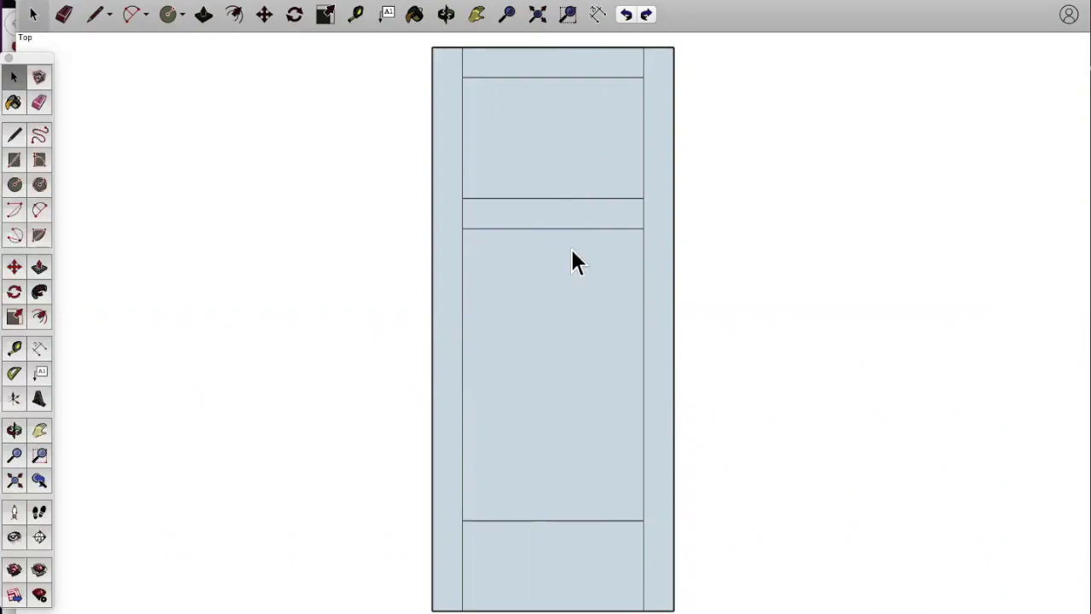
click(558, 333)
key(Delete)
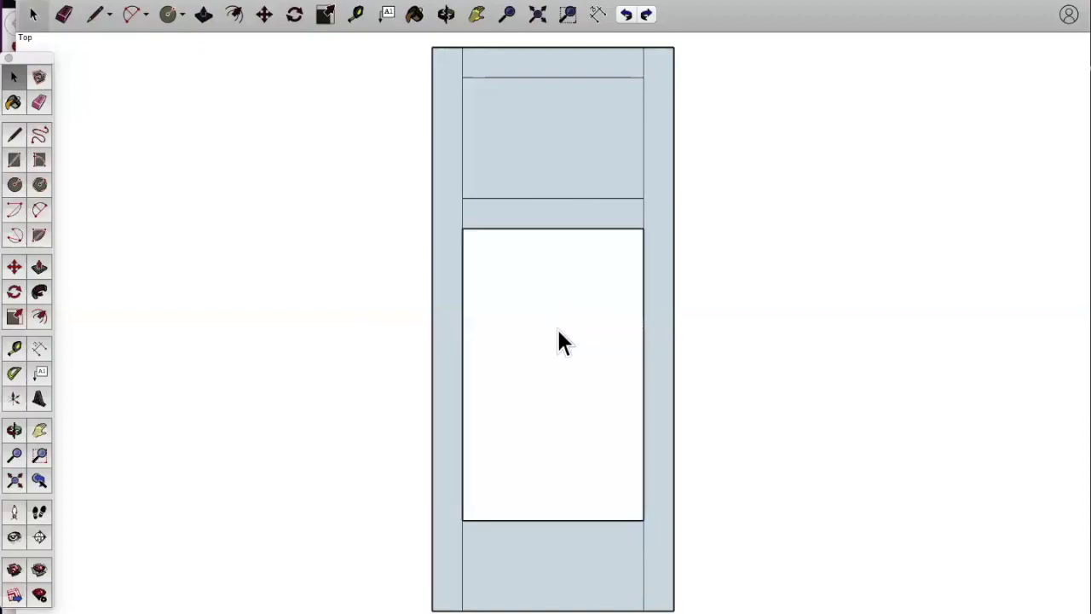
click(521, 113)
key(Delete)
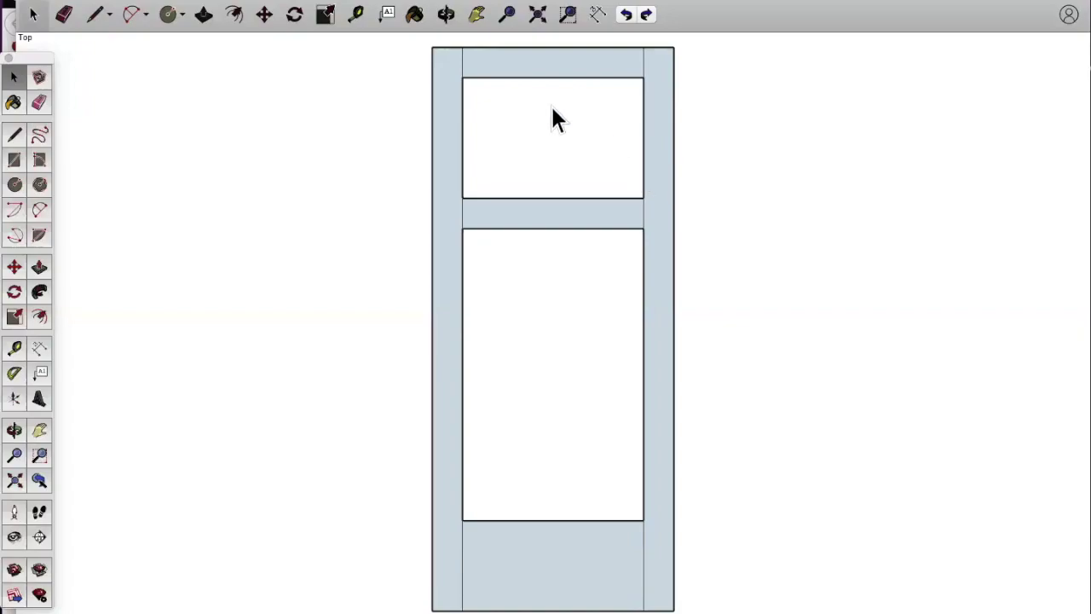
click(415, 16)
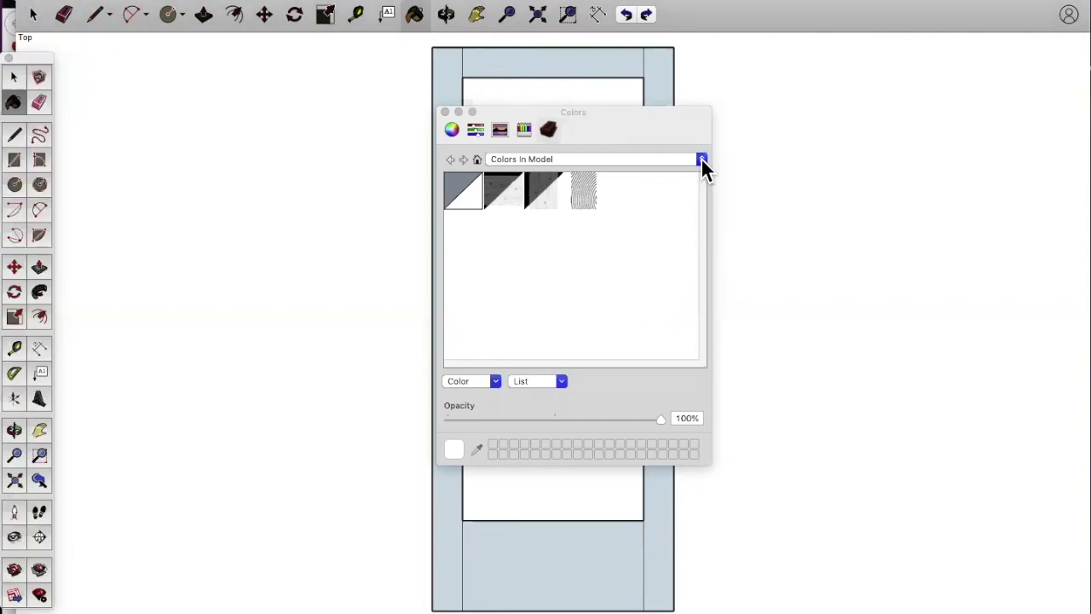
click(701, 160)
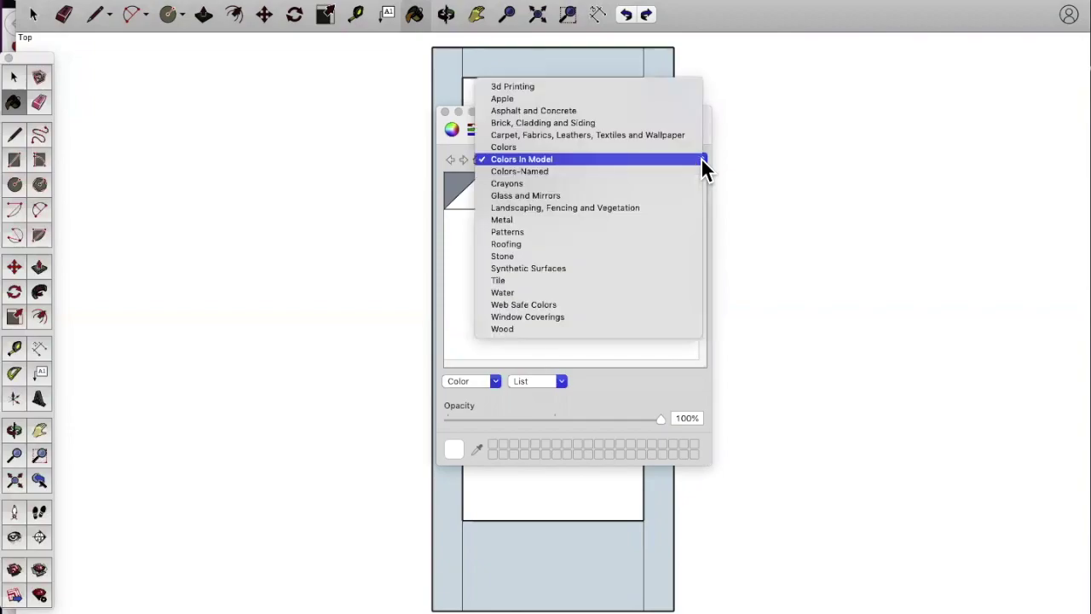
Paint both stiles with the third Colors In Model wood-grain material
click(624, 159)
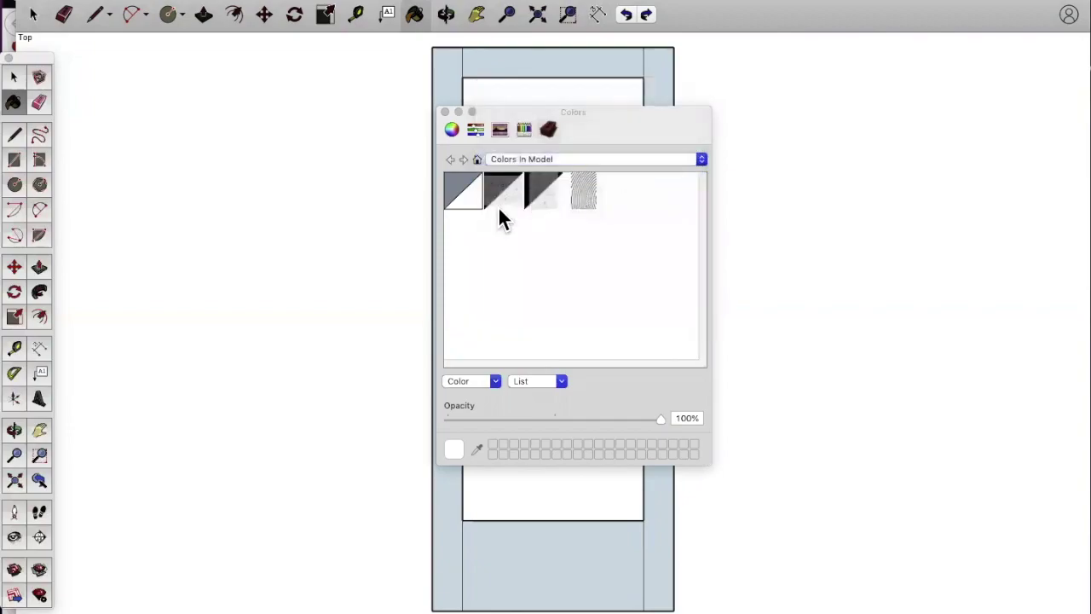
click(544, 194)
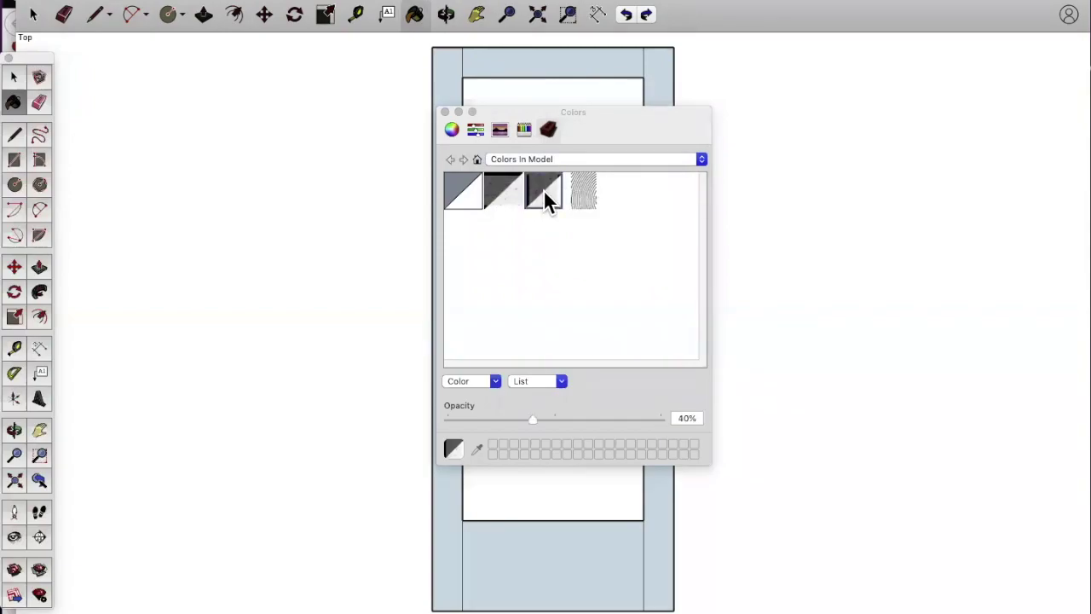
click(662, 82)
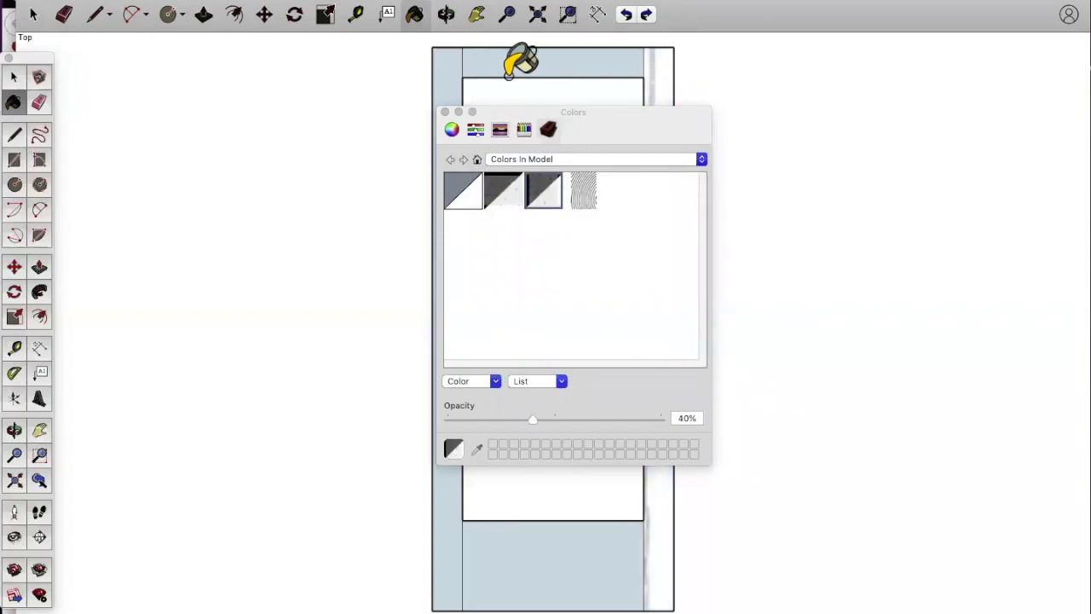
click(445, 82)
Paint the top, bottom and middle rails with the other wood-grain material
click(511, 189)
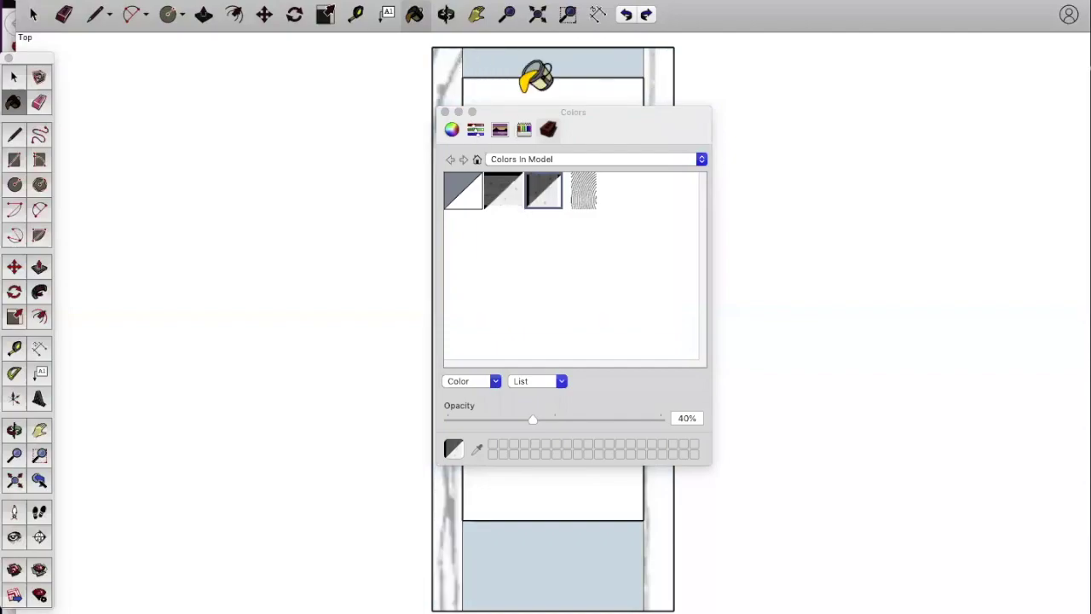
click(535, 62)
click(555, 560)
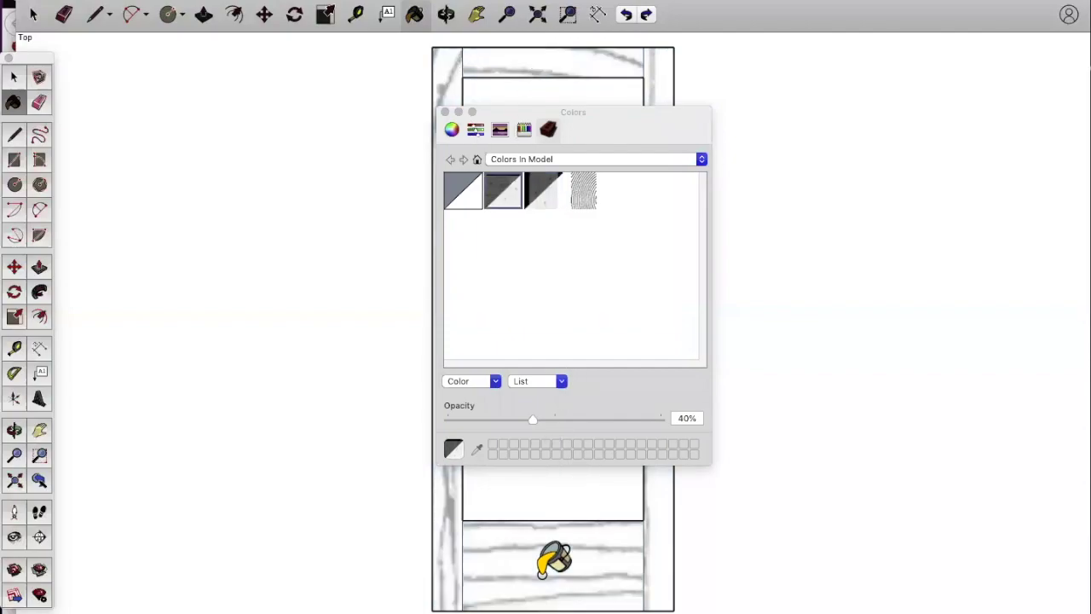
drag(624, 115, 896, 100)
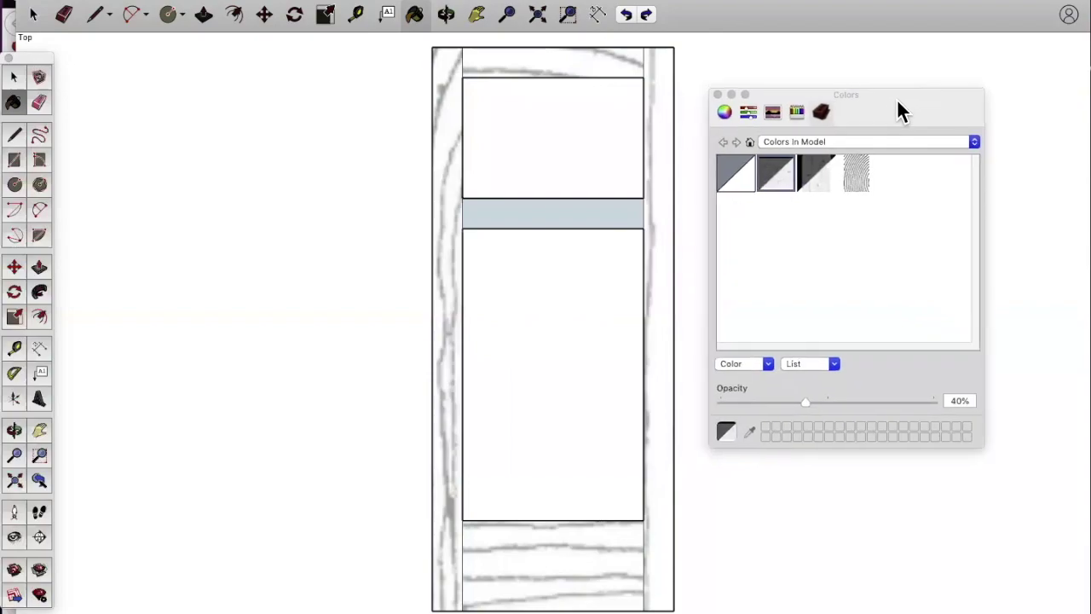
click(608, 210)
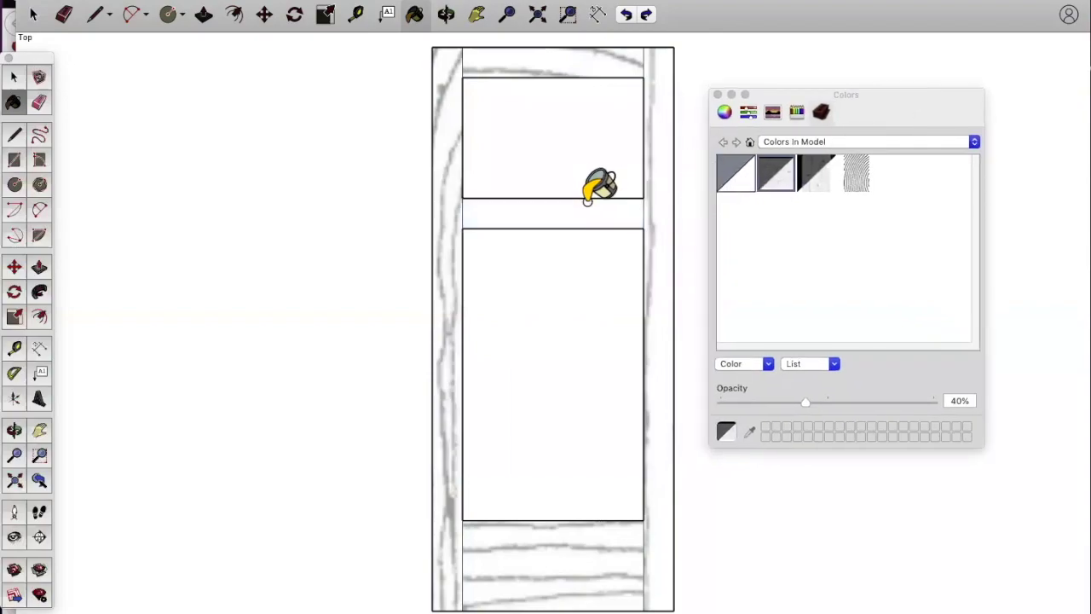
key(super+z)
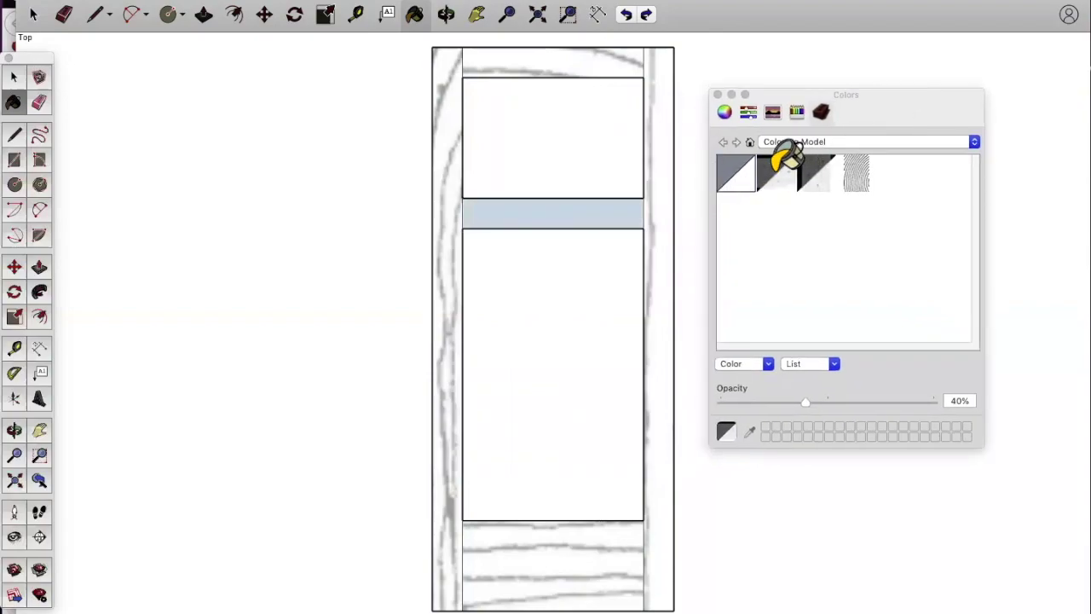
click(559, 209)
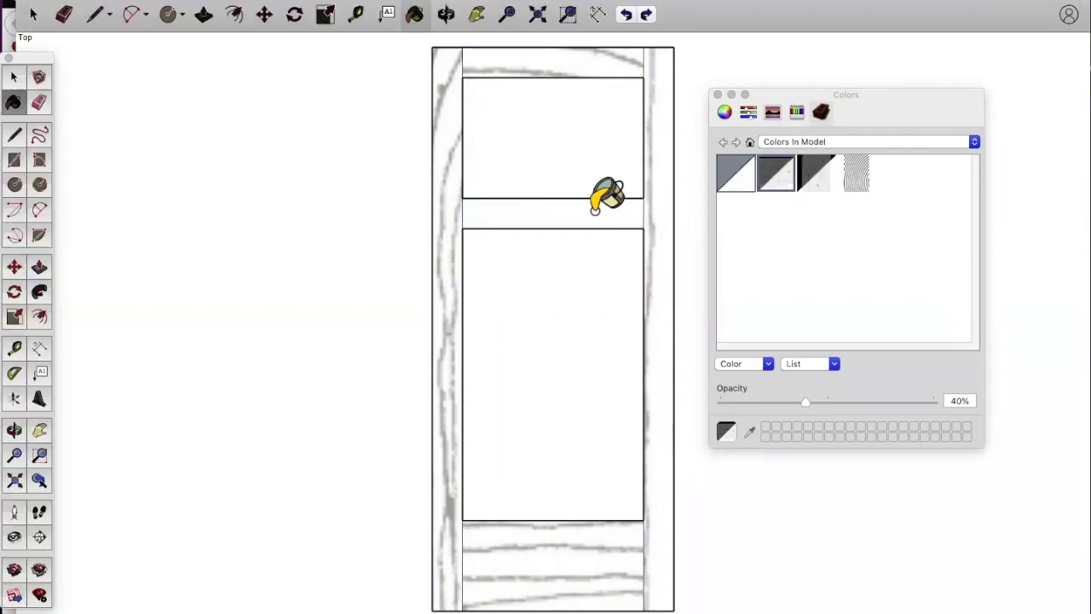
Set the rail wood-grain material's texture width to 60" in Edit Material and close it
double_click(772, 179)
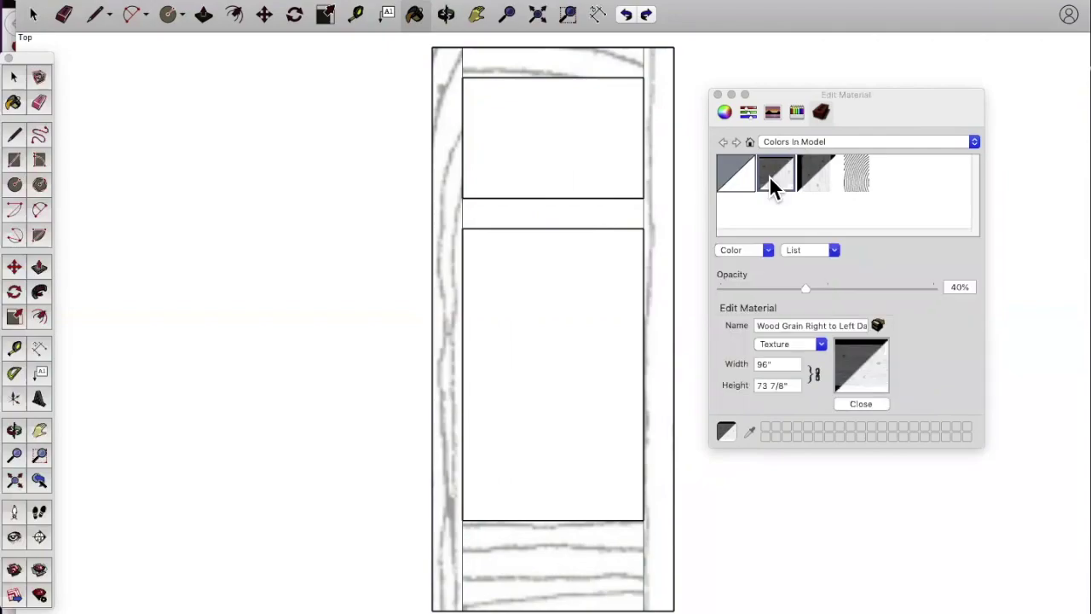
click(776, 173)
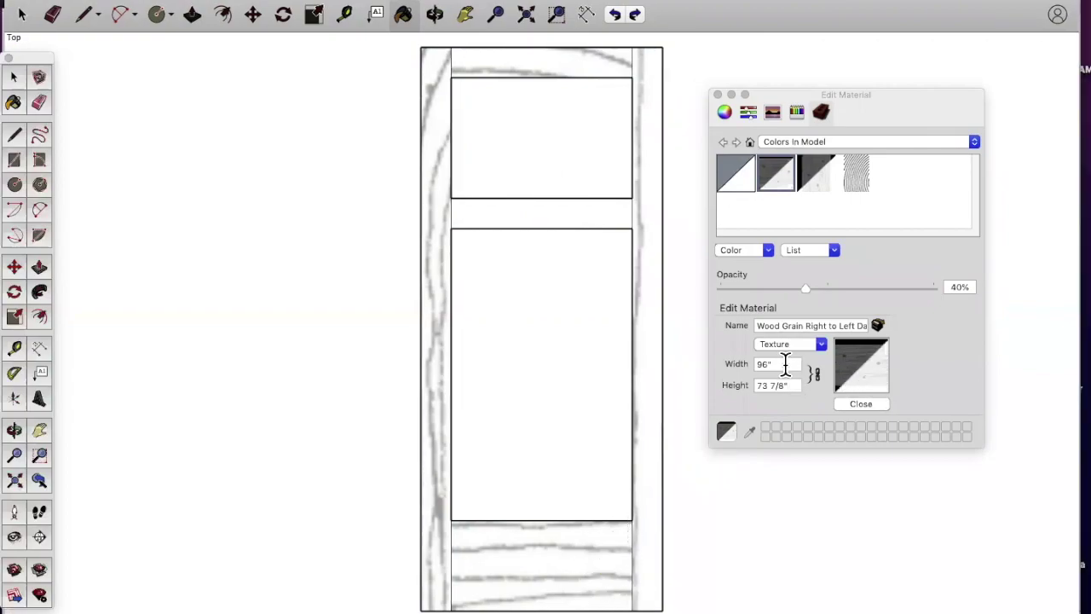
click(727, 364)
text(60)
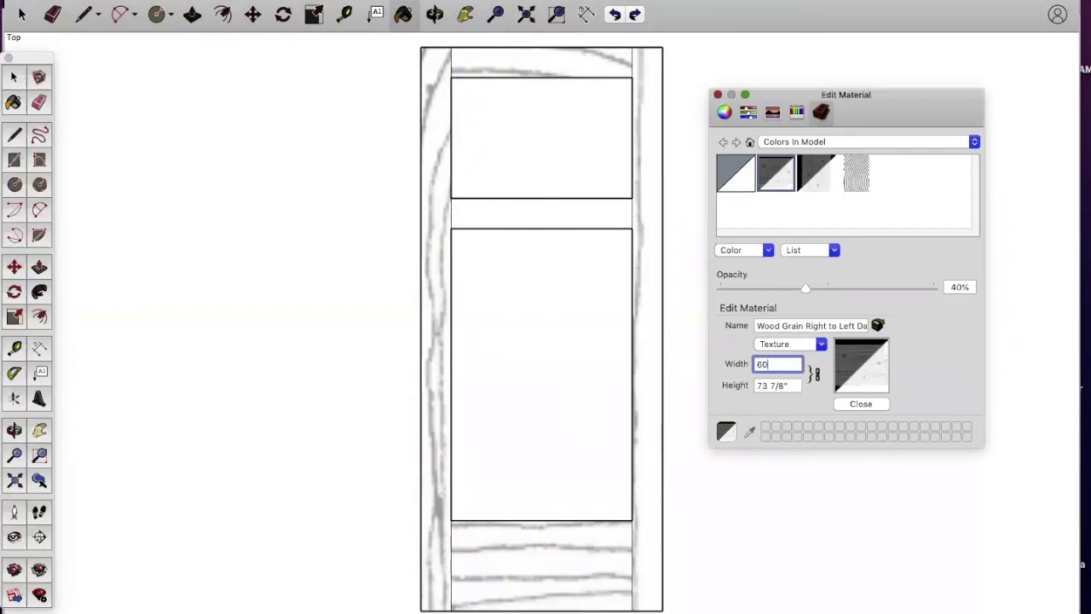
key(Return)
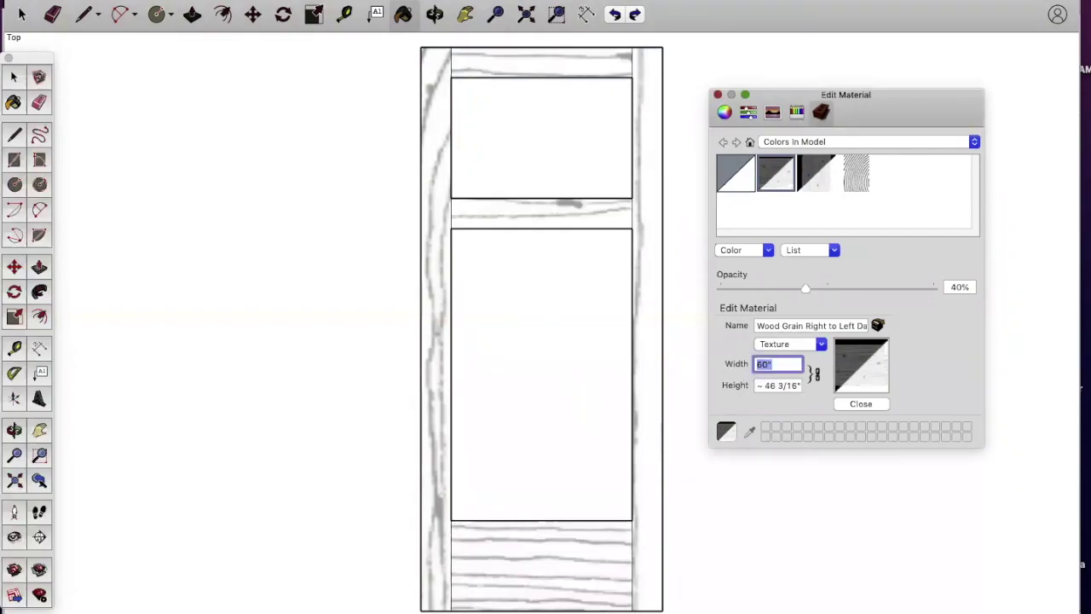
click(717, 95)
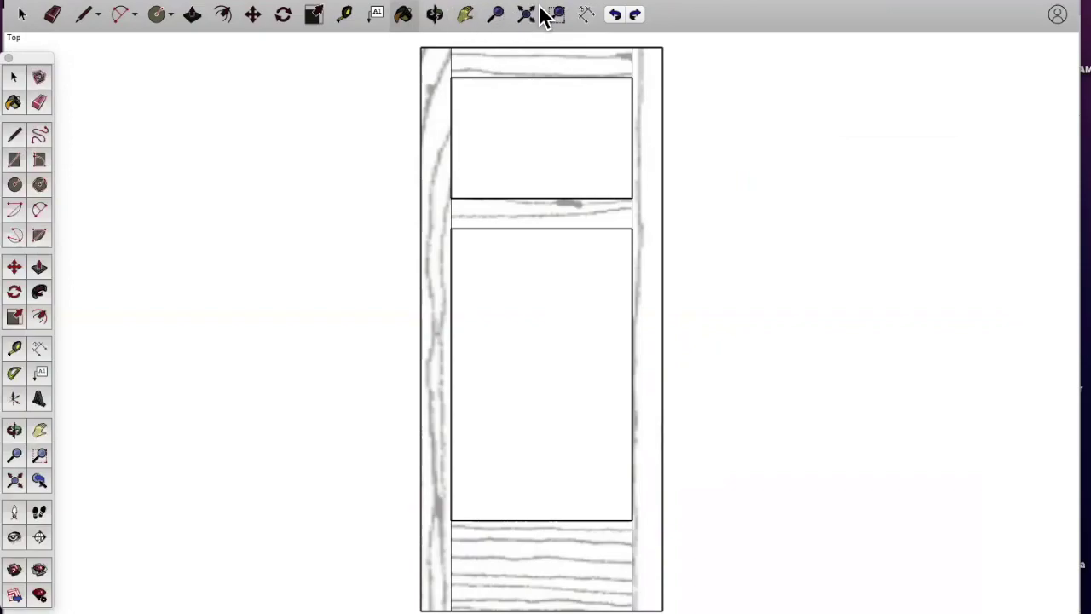
Zoom out and draw the right overhang: 1 1/2" out from the top-right corner, then 1 1/2" up
click(495, 17)
mouse_move(514, 104)
mouse_down()
mouse_move(554, 184)
mouse_move(543, 176)
mouse_up()
click(89, 19)
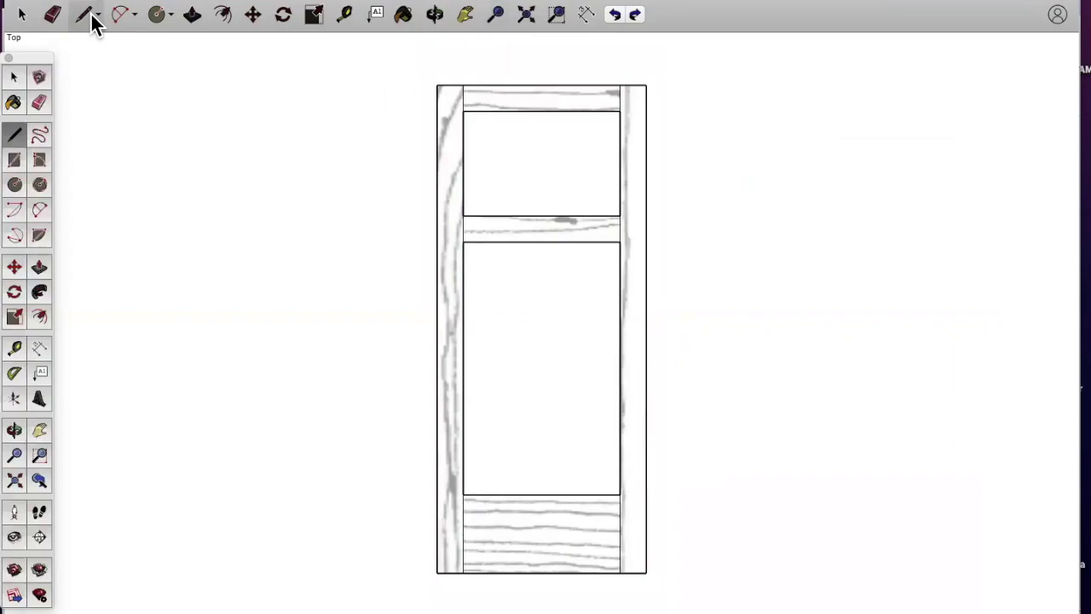
click(645, 85)
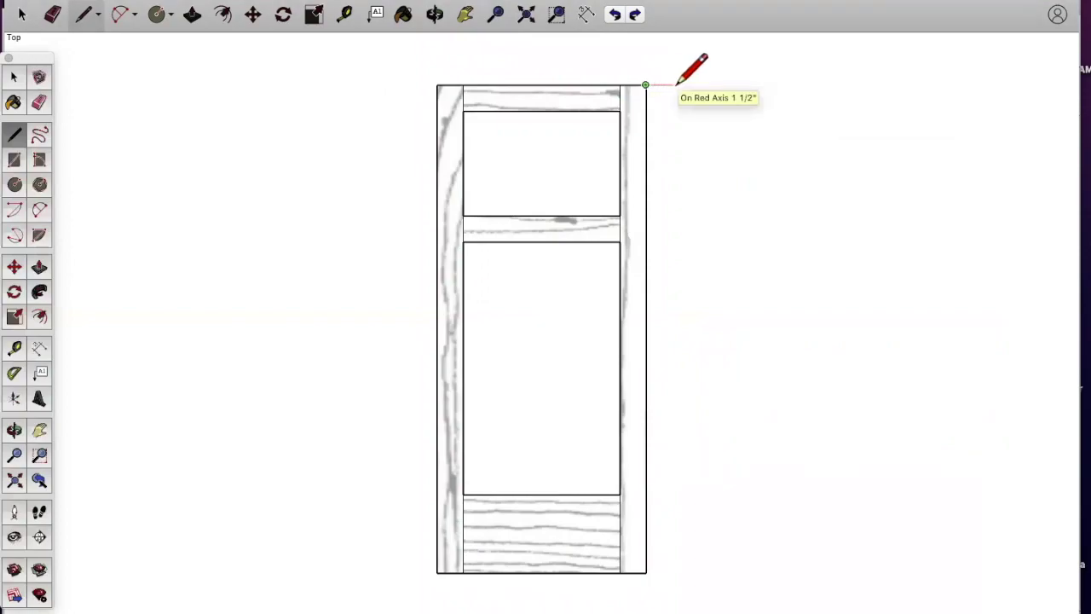
click(673, 85)
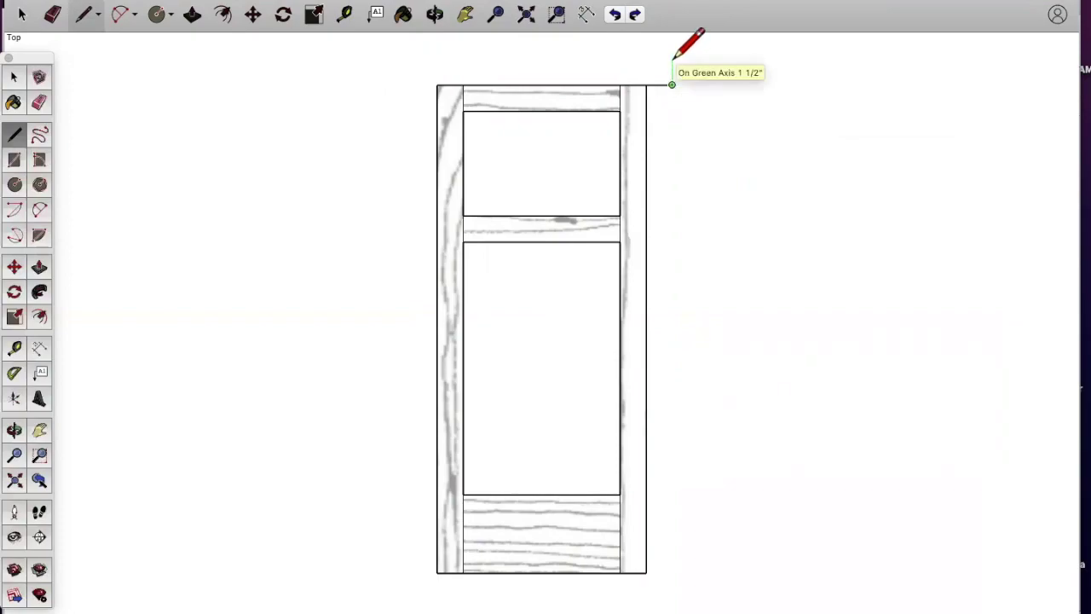
click(672, 70)
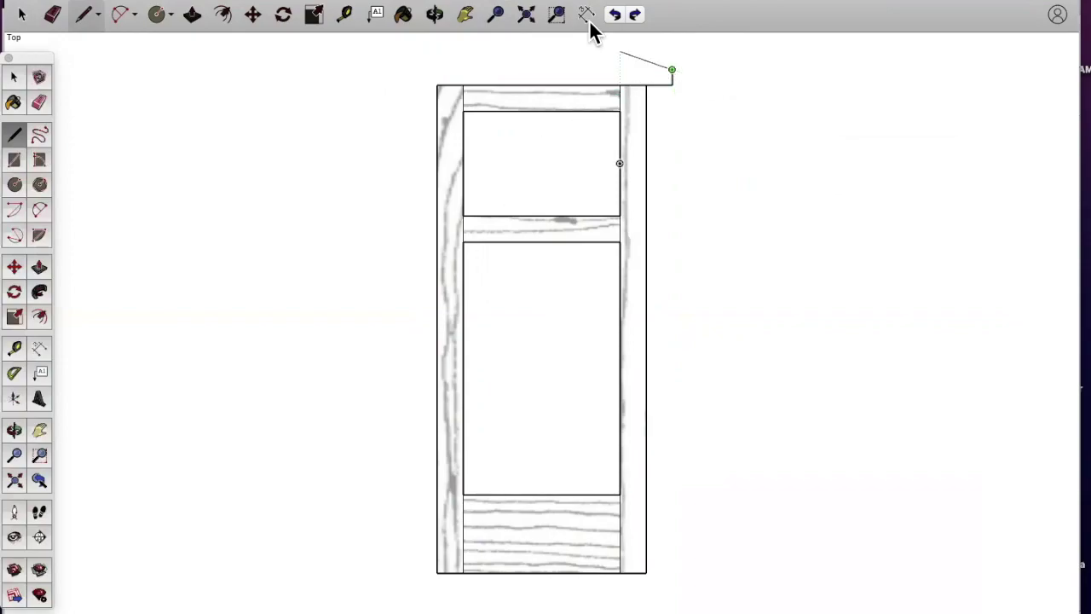
key(space)
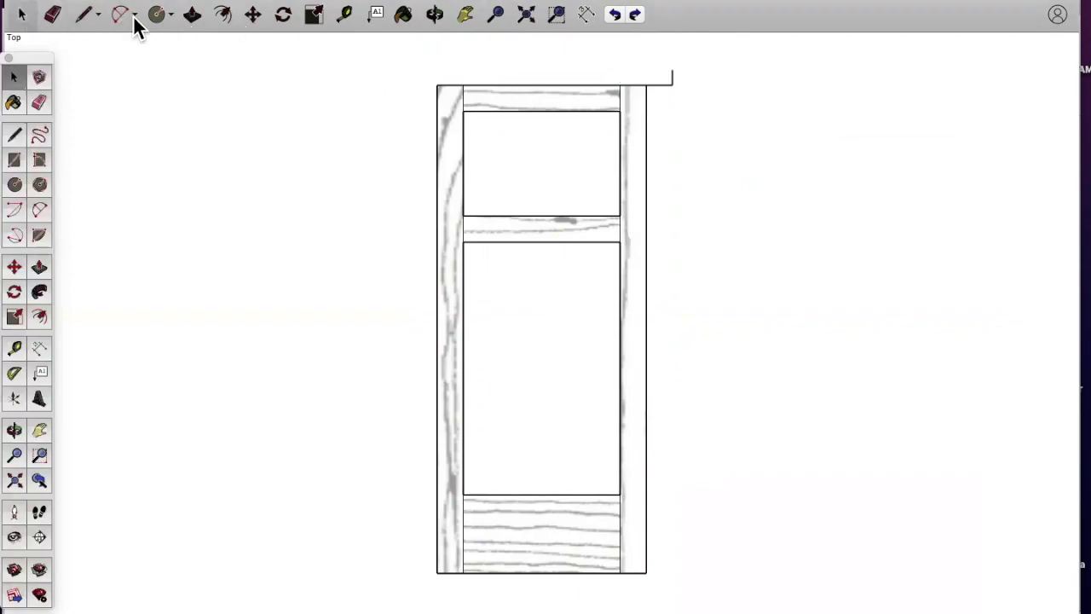
Draw the matching 1 1/2" left overhang and join both ends to close the top board
click(85, 15)
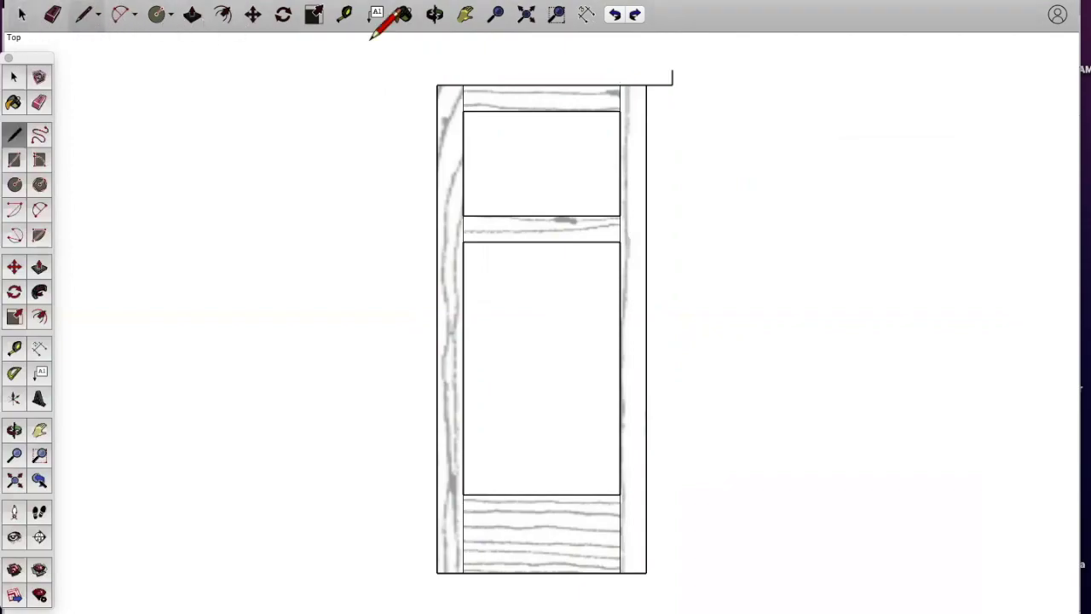
click(437, 84)
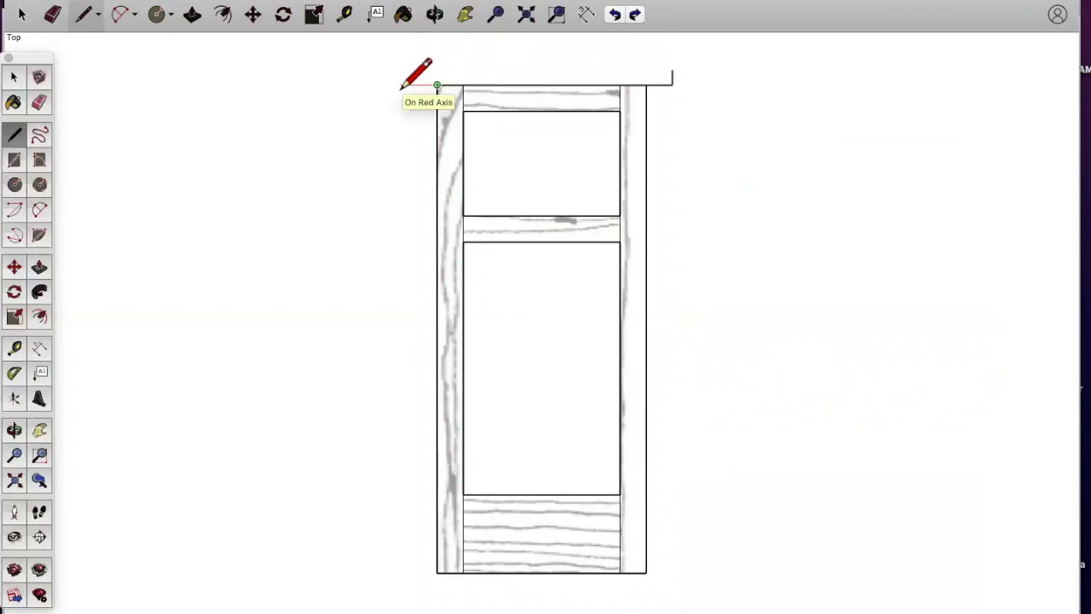
click(410, 84)
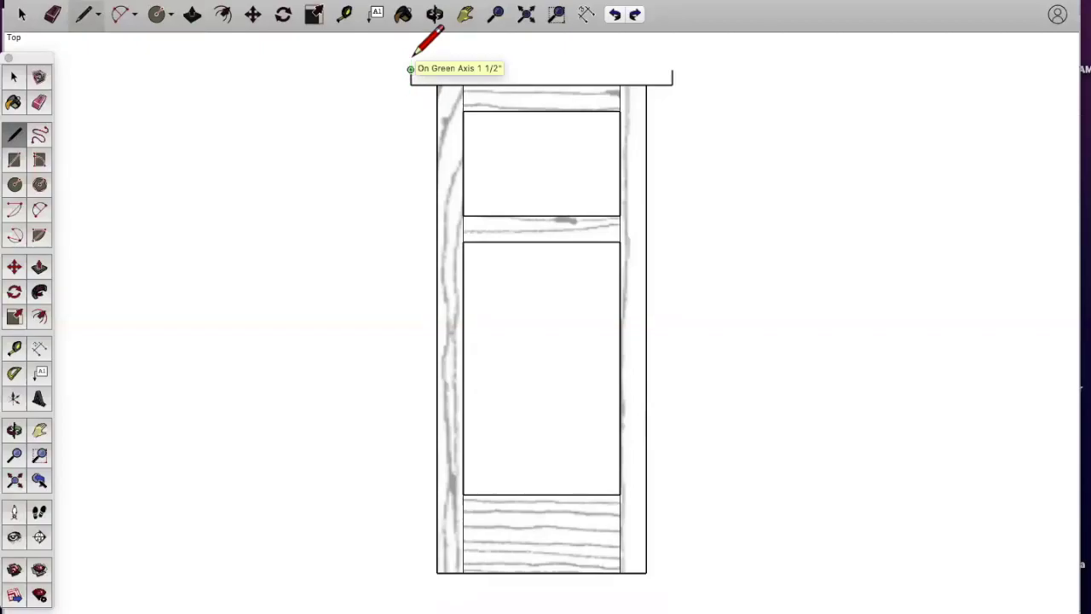
click(410, 69)
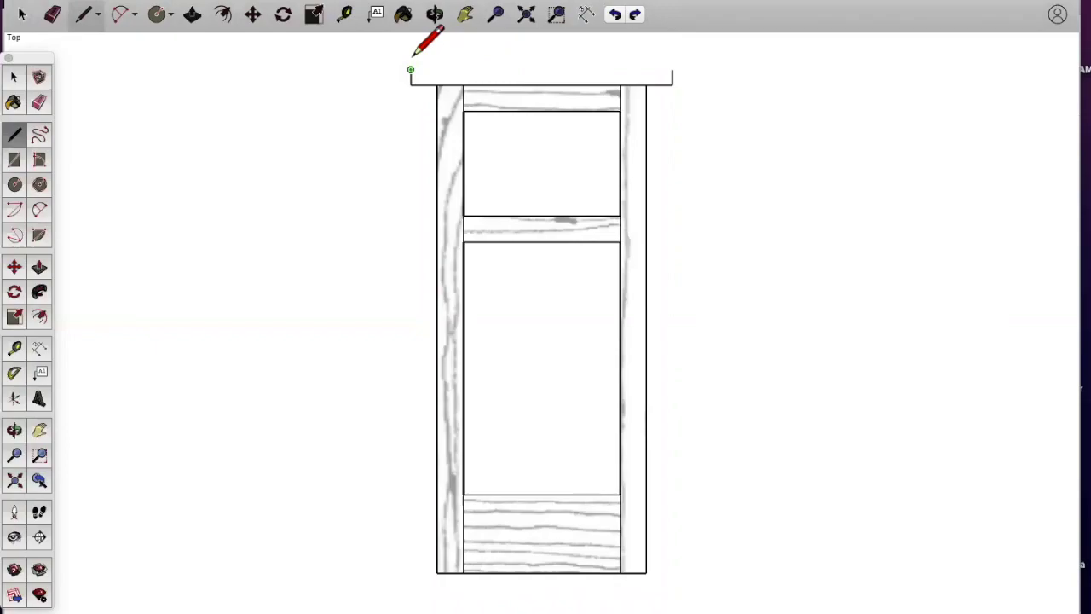
click(672, 70)
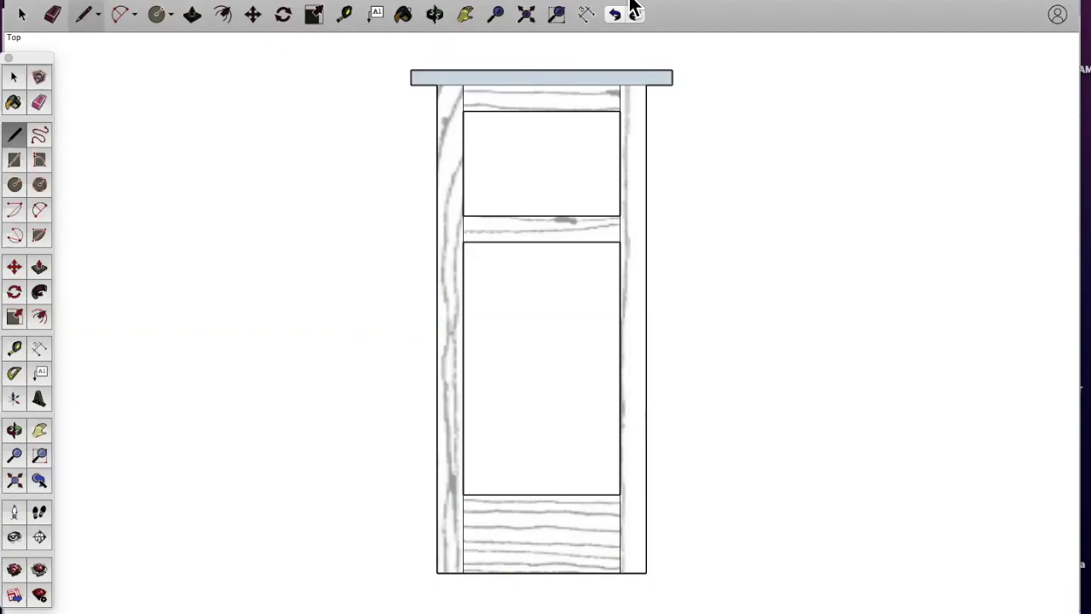
Dimension the openings: upper one 6" tall and 9" wide, lower one 14 1/2" tall
click(586, 15)
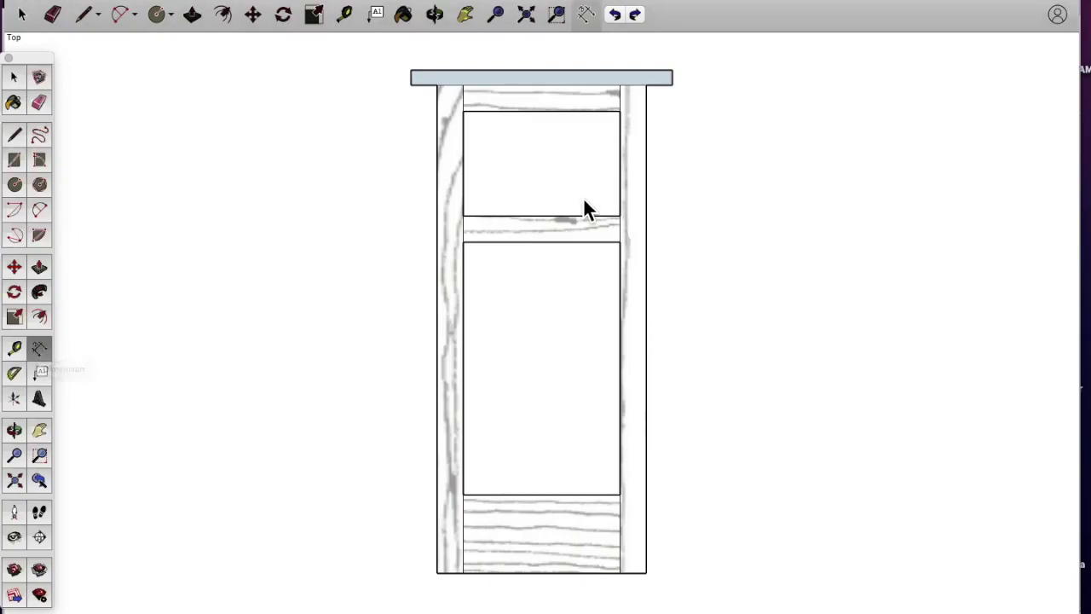
click(619, 112)
click(618, 216)
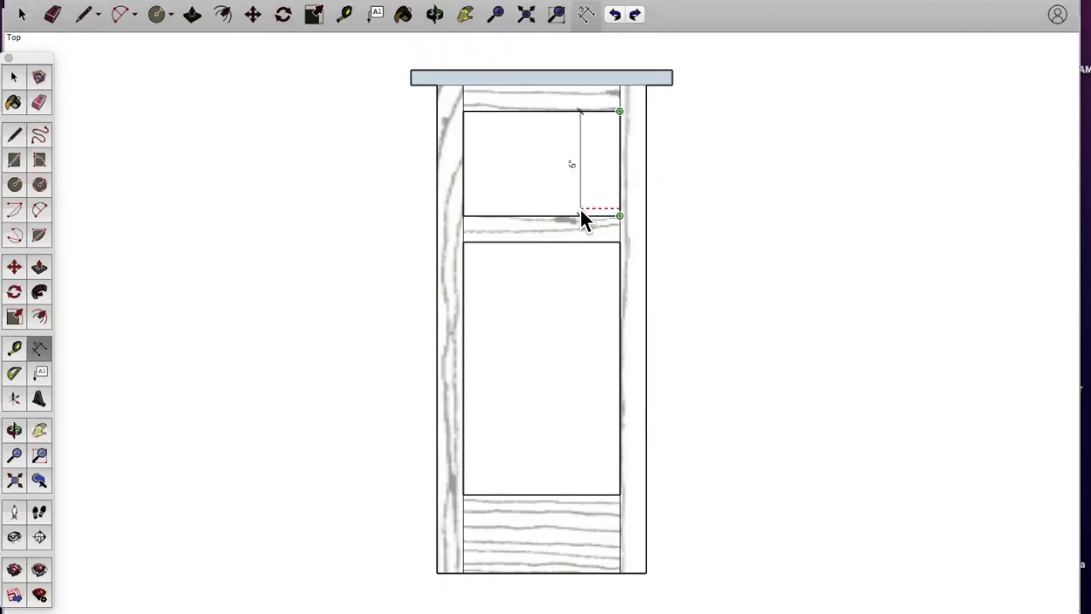
click(581, 212)
click(619, 216)
click(463, 215)
click(468, 195)
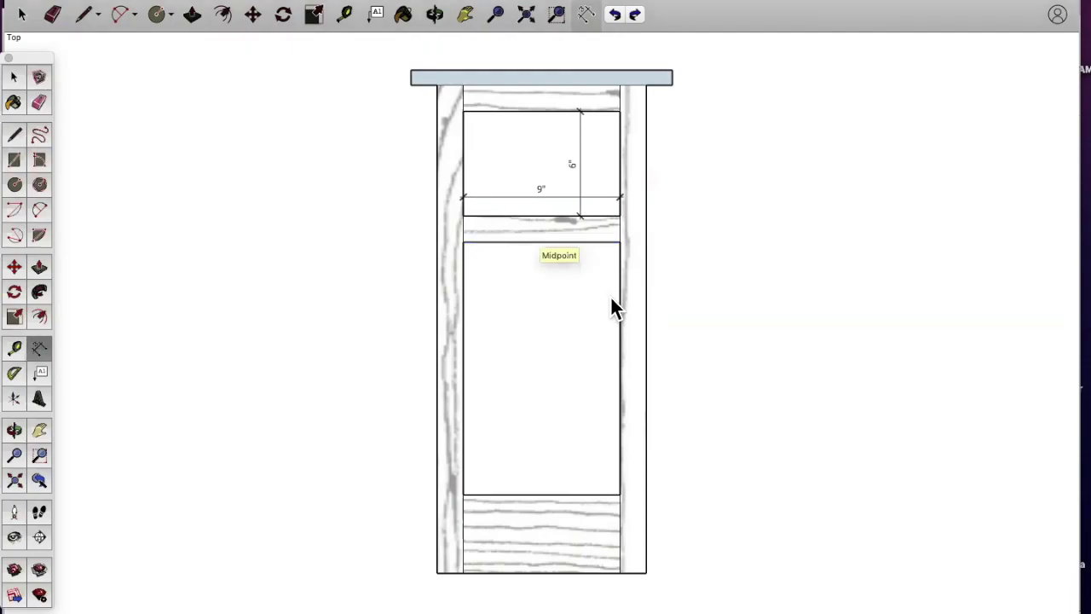
click(617, 241)
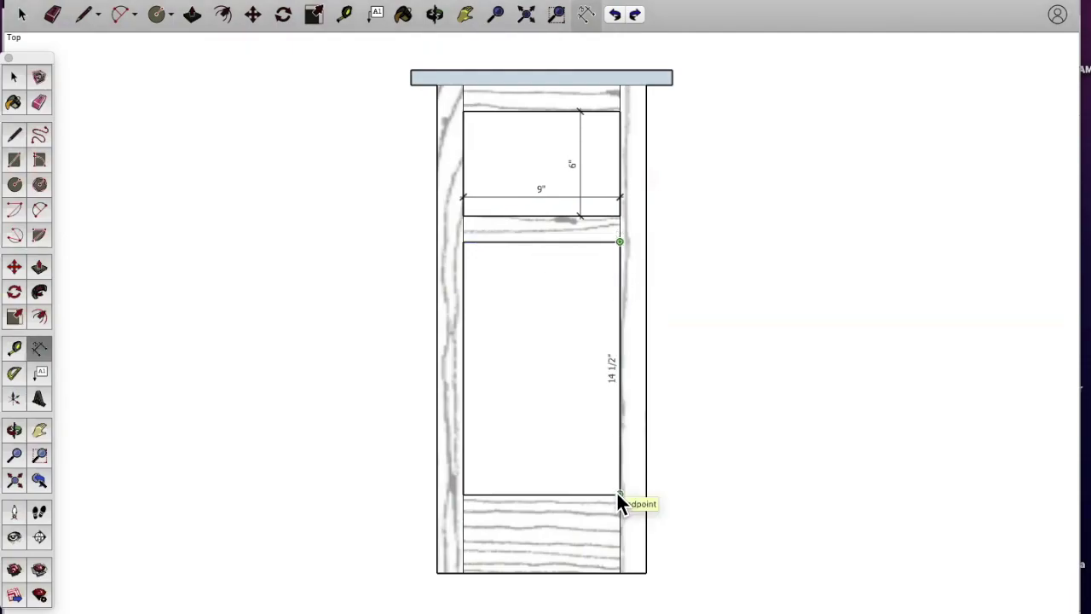
click(618, 493)
click(578, 484)
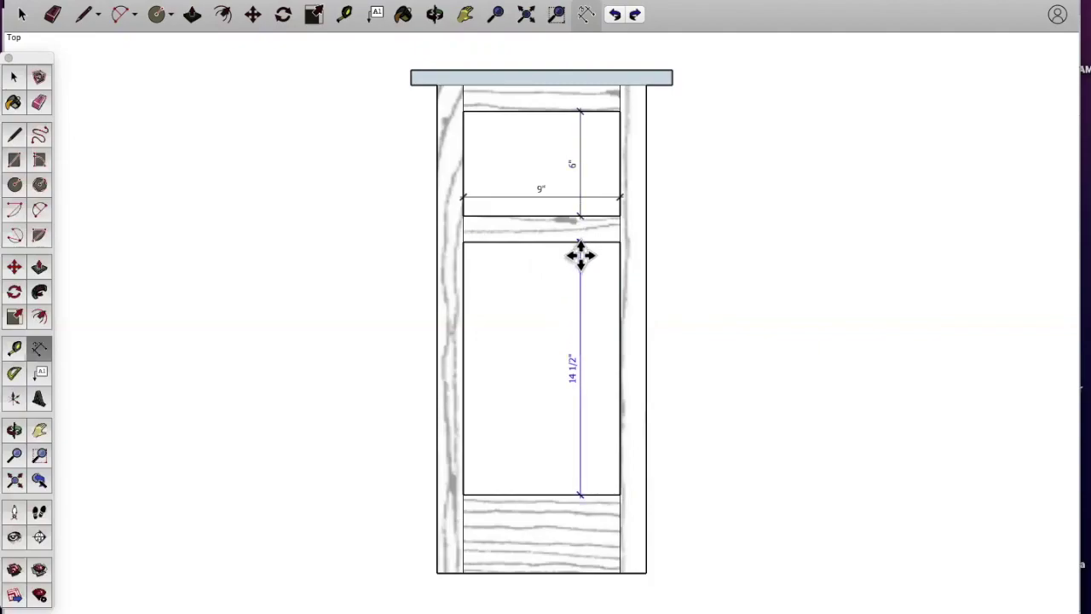
Add a 1 1/2" dimension for the middle rail's height between the openings
click(23, 15)
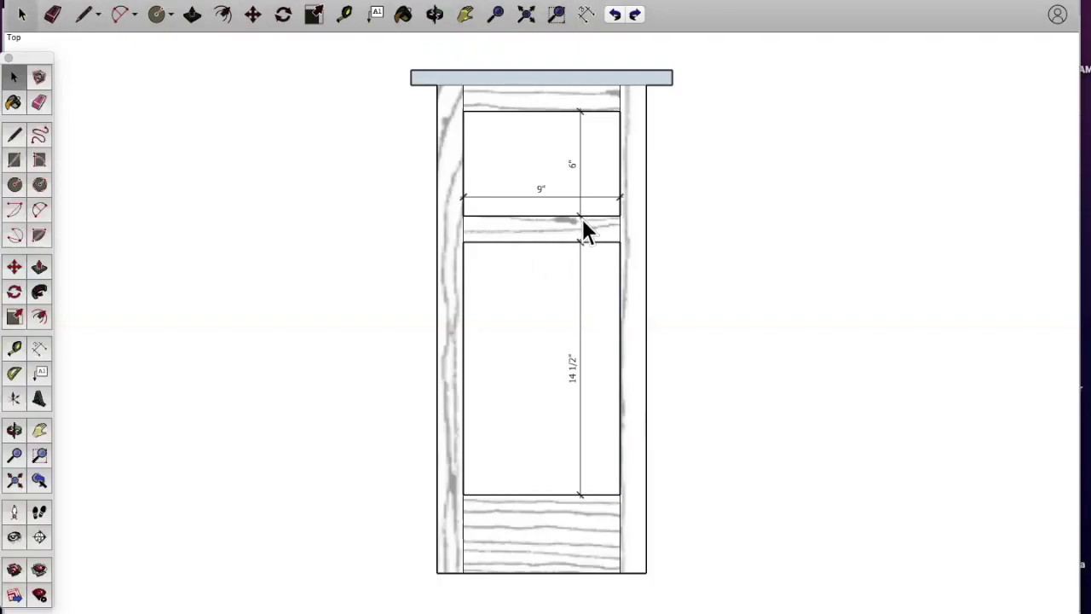
click(586, 15)
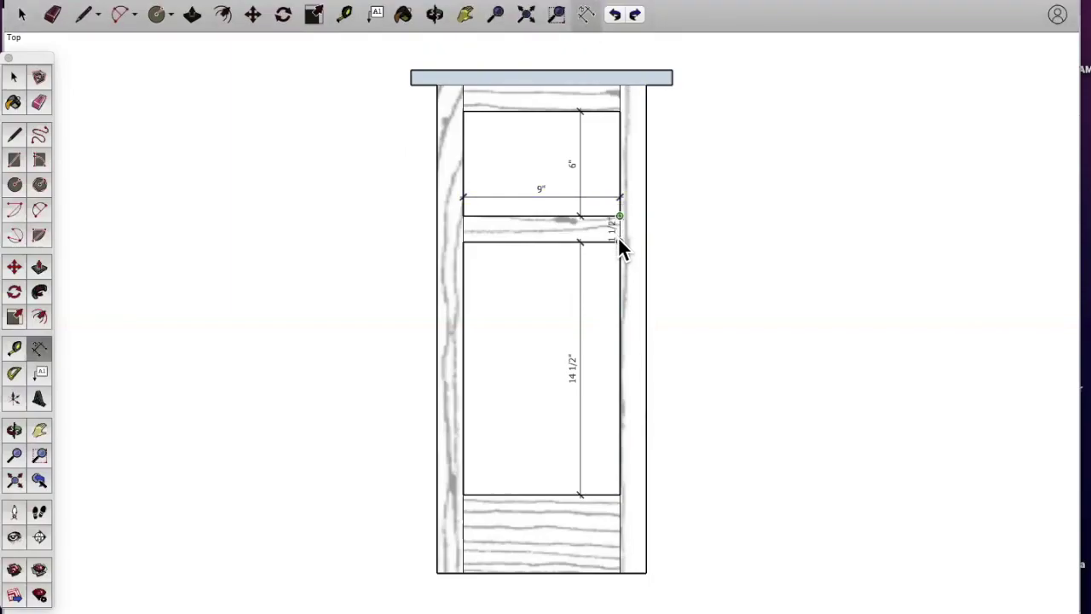
click(580, 235)
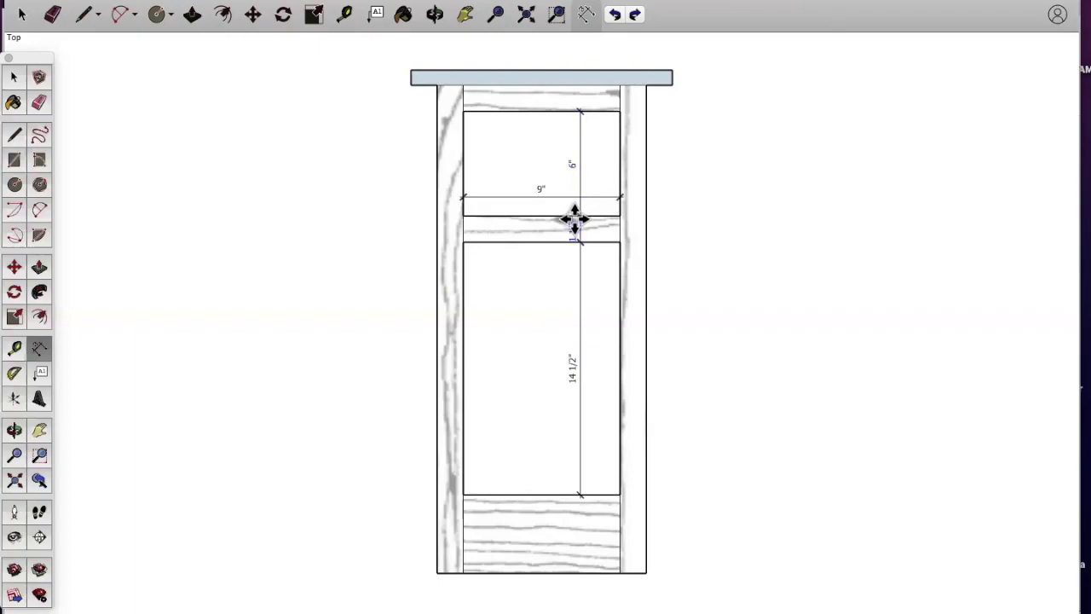
drag(573, 219, 556, 223)
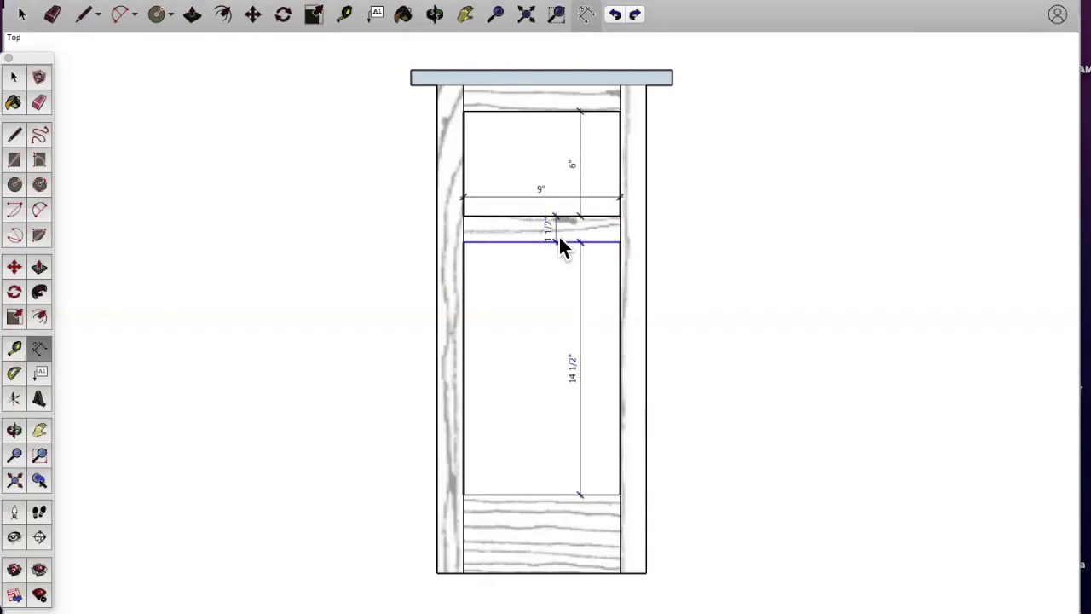
key(m)
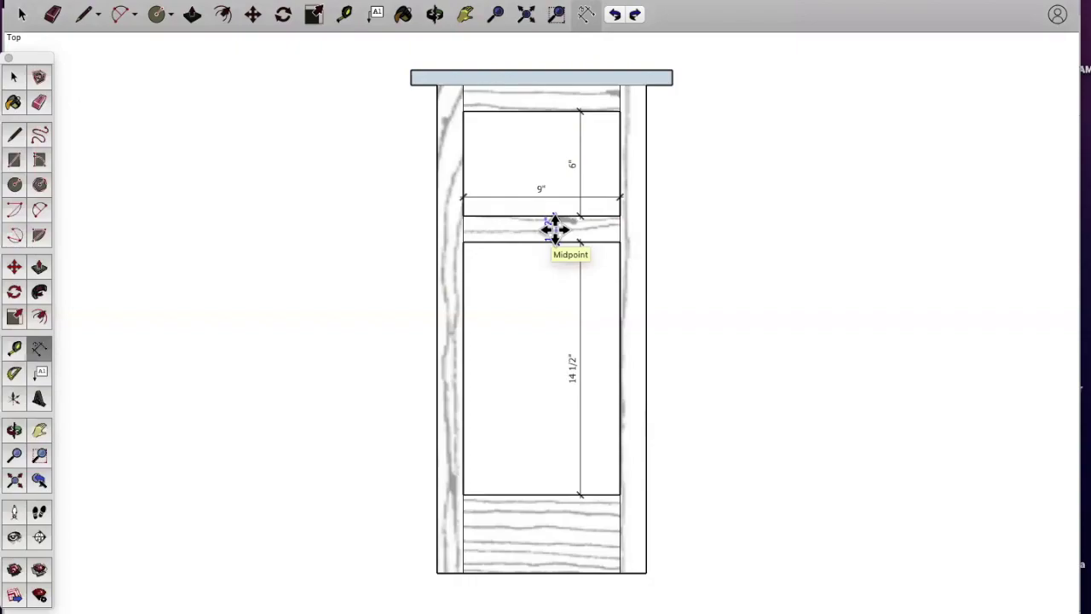
Move the center rail's 1 1/2" dimension text outside the line end
right_click(554, 226)
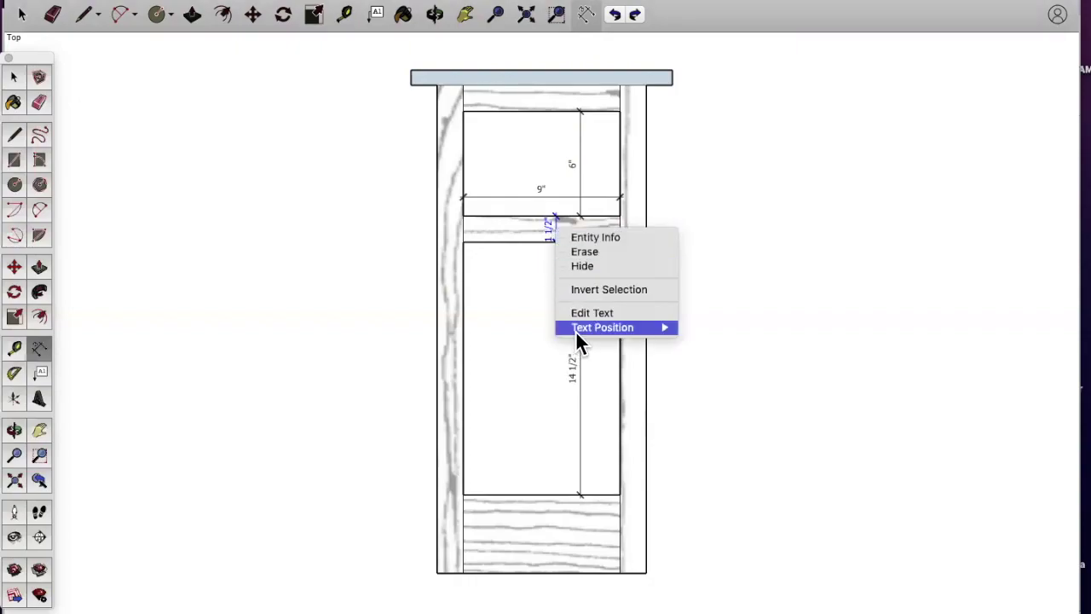
mouse_move(577, 327)
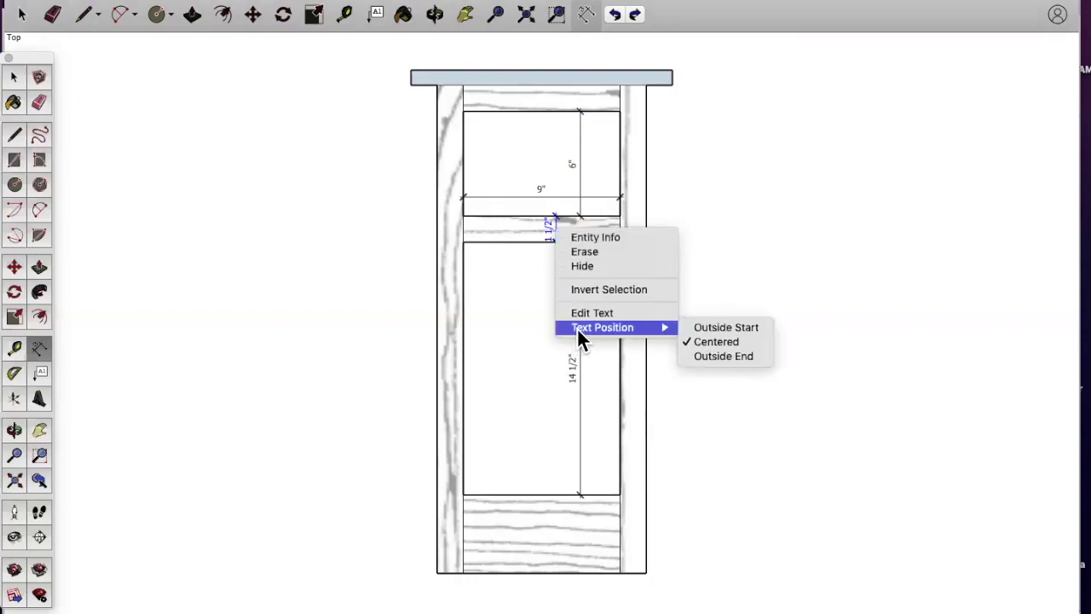
click(725, 355)
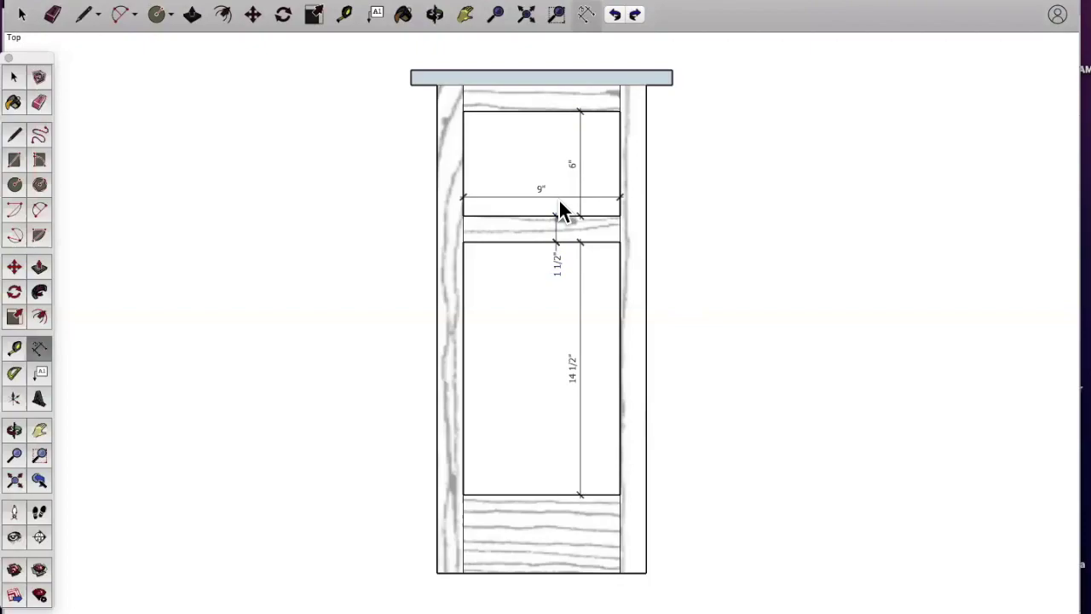
Dimension the top board's 15" full width and its 1 1/2" right overhang
click(411, 70)
click(672, 69)
click(670, 45)
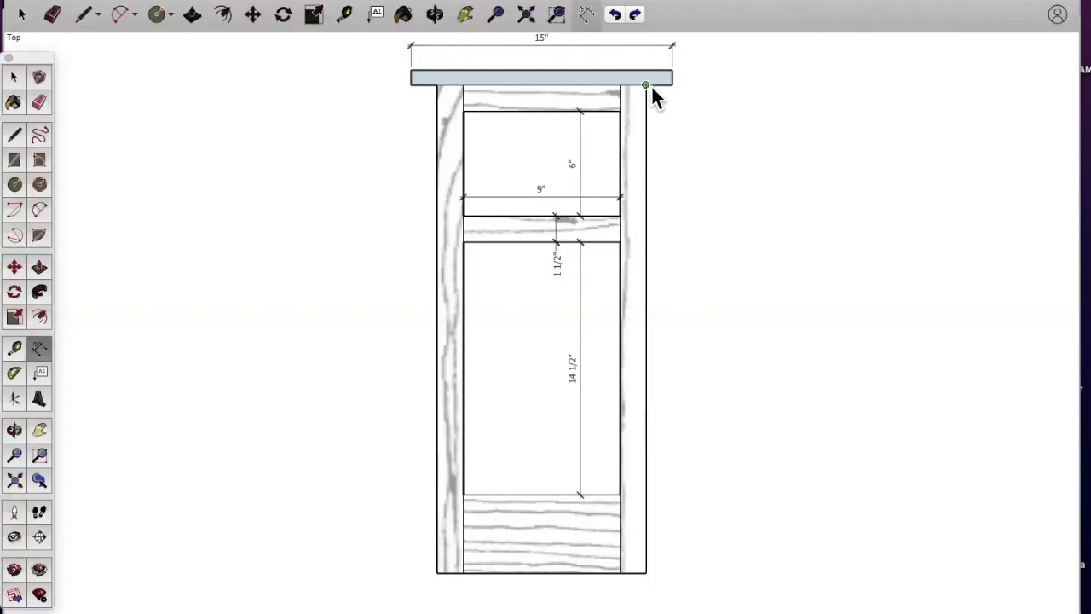
click(672, 116)
Reposition the overhang's 1 1/2" dimension text to Outside End
right_click(659, 126)
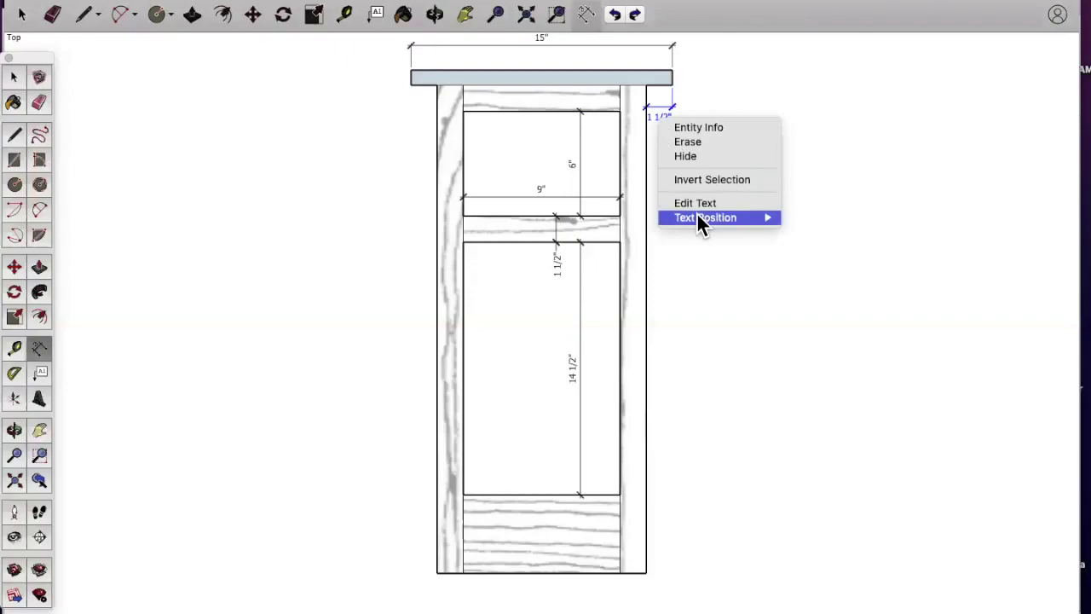
mouse_move(696, 217)
click(810, 215)
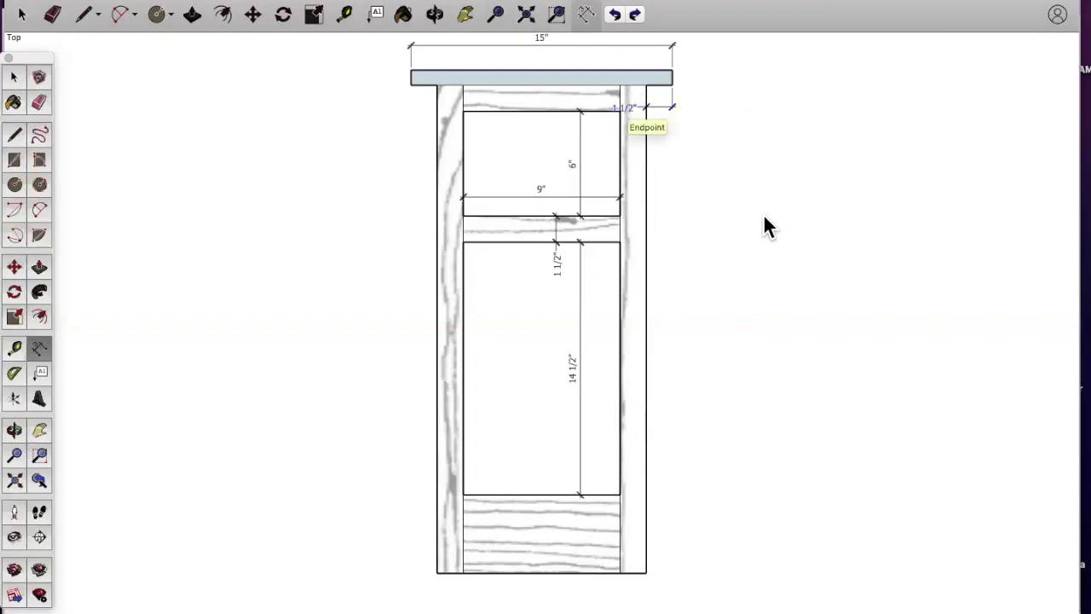
right_click(658, 107)
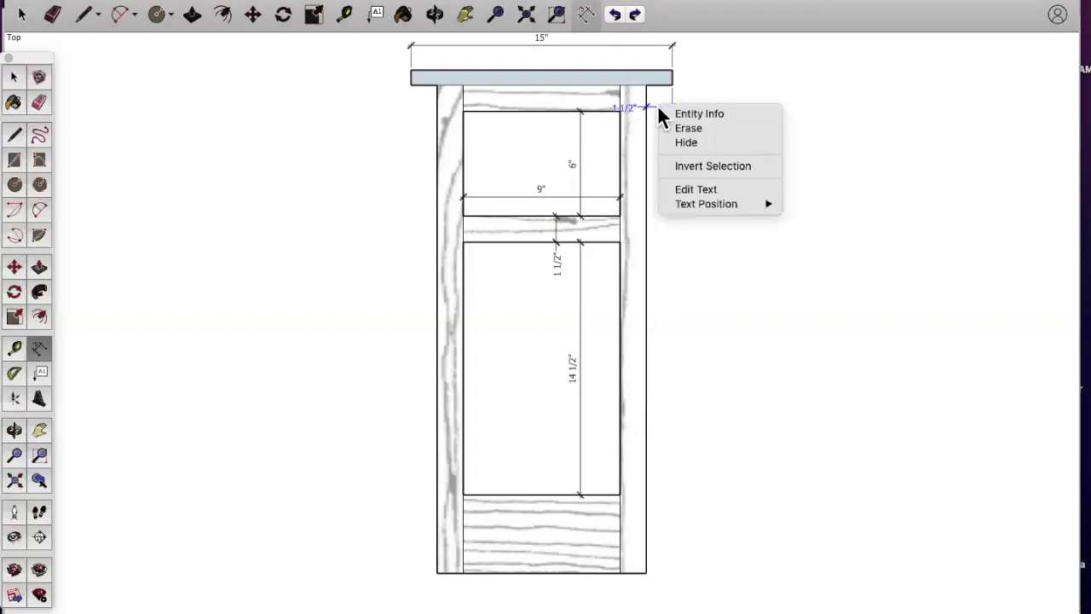
mouse_move(709, 204)
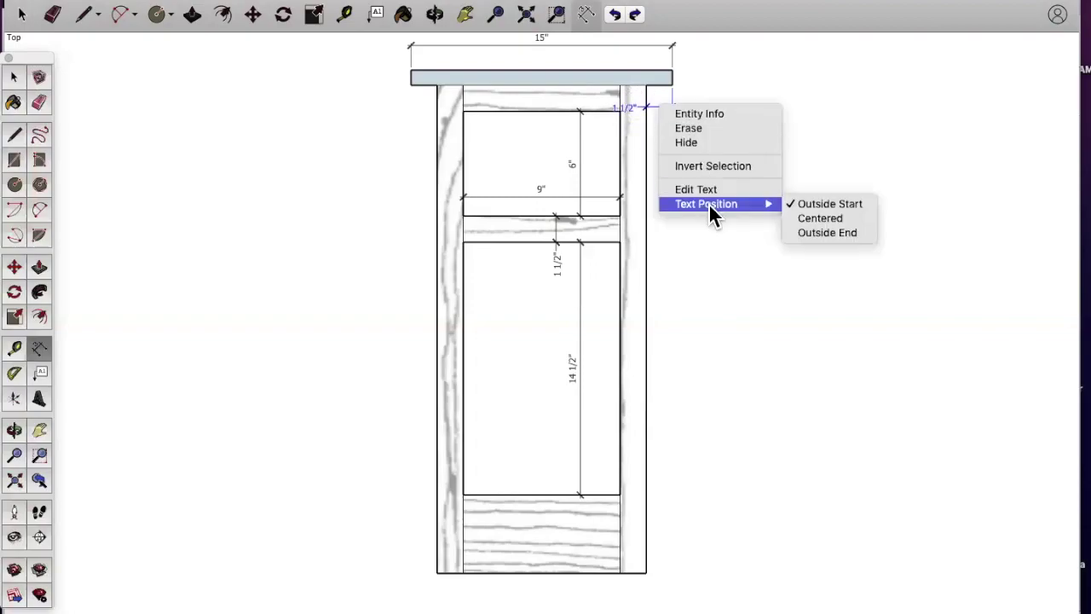
click(825, 234)
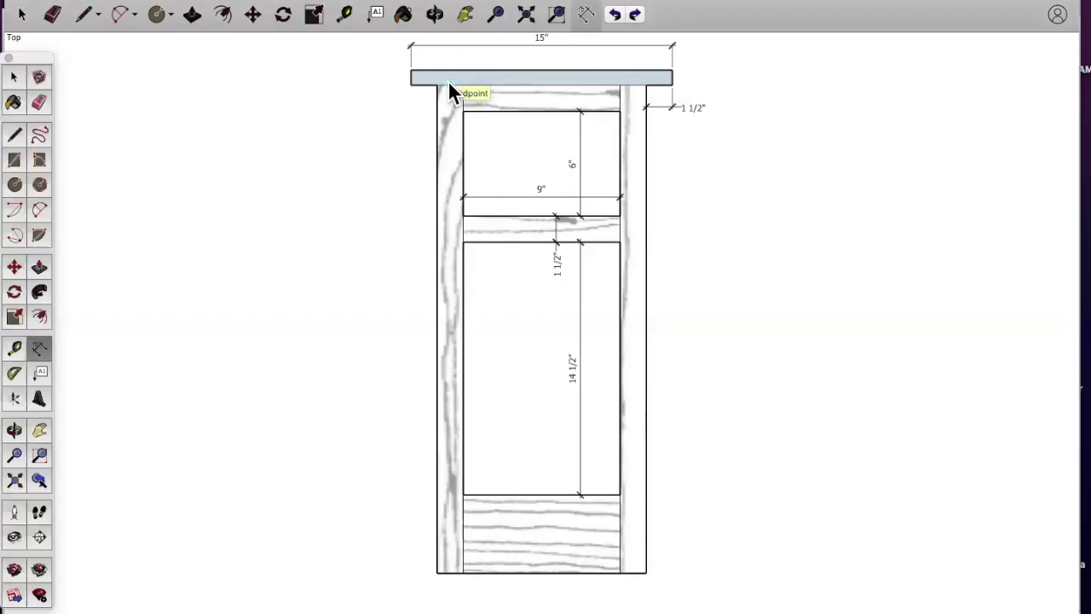
Dimension the frame's bottom width below it and its 28" overall height on the right
click(437, 574)
click(645, 574)
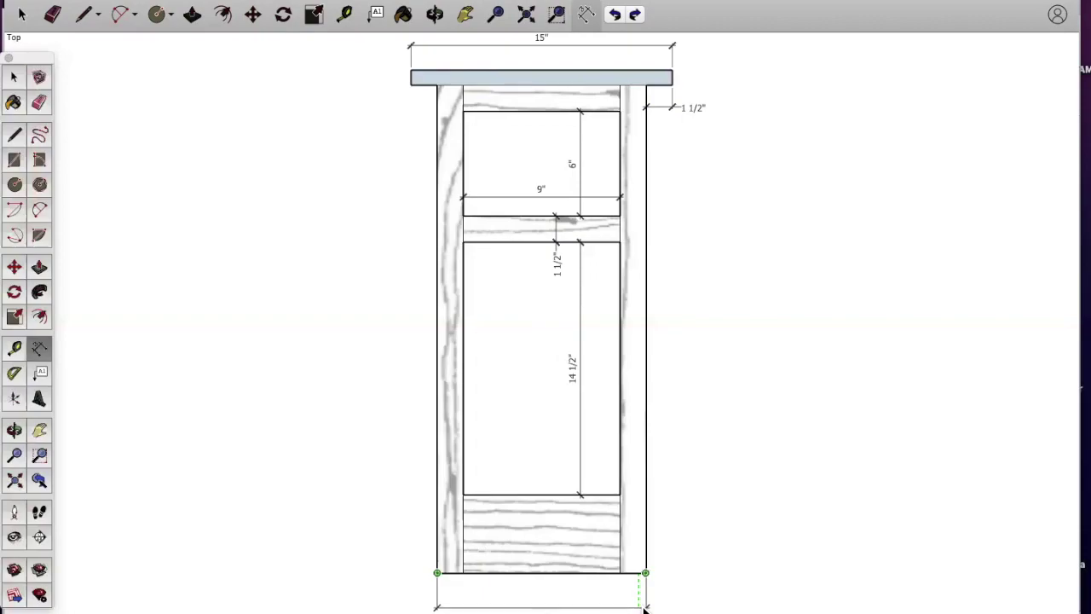
click(644, 608)
click(645, 572)
click(646, 85)
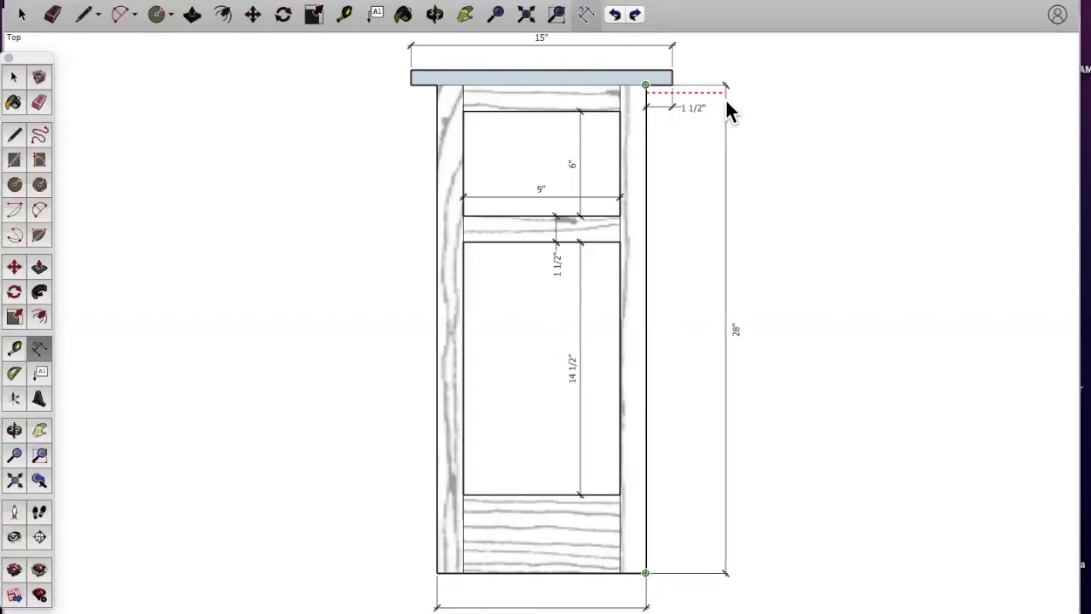
click(728, 103)
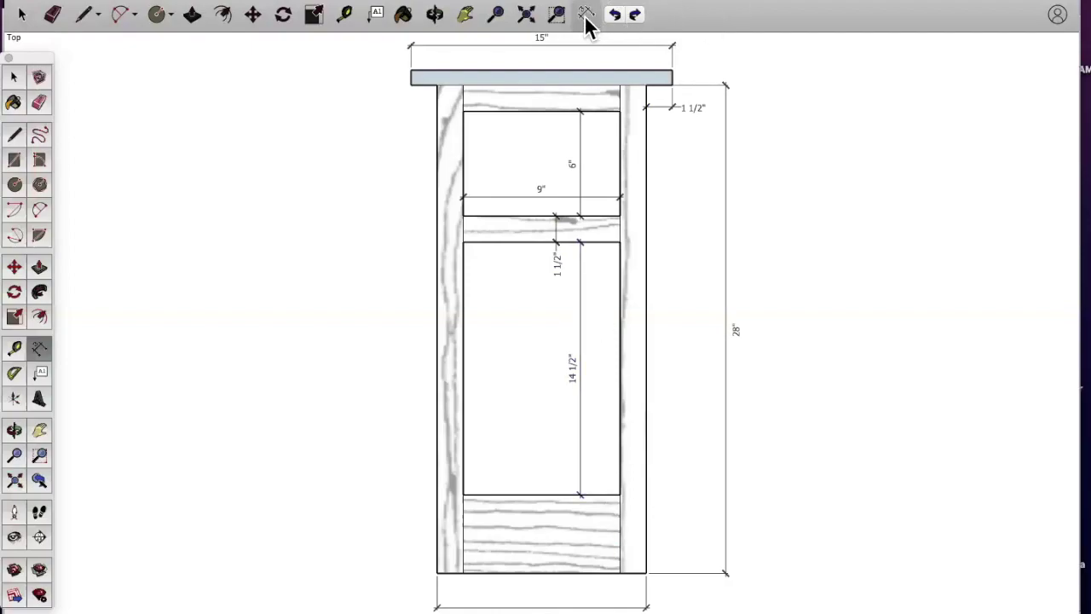
Add a 4 1/2" dimension marking the bottom rail's height
click(462, 495)
click(463, 573)
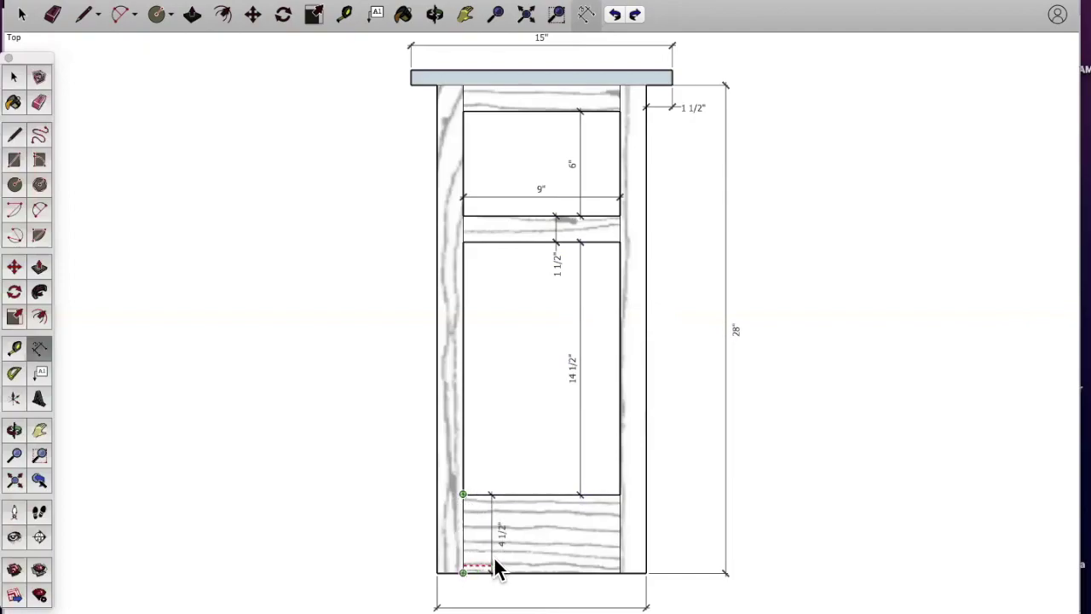
click(501, 566)
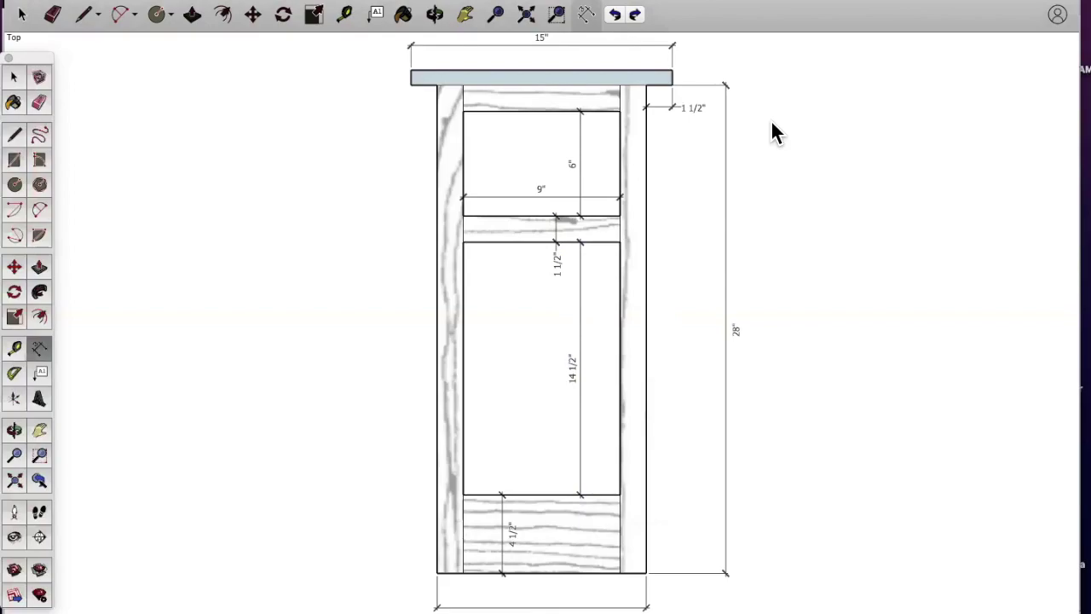
Add 'Stile' leader labels to the left and right stiles
click(377, 16)
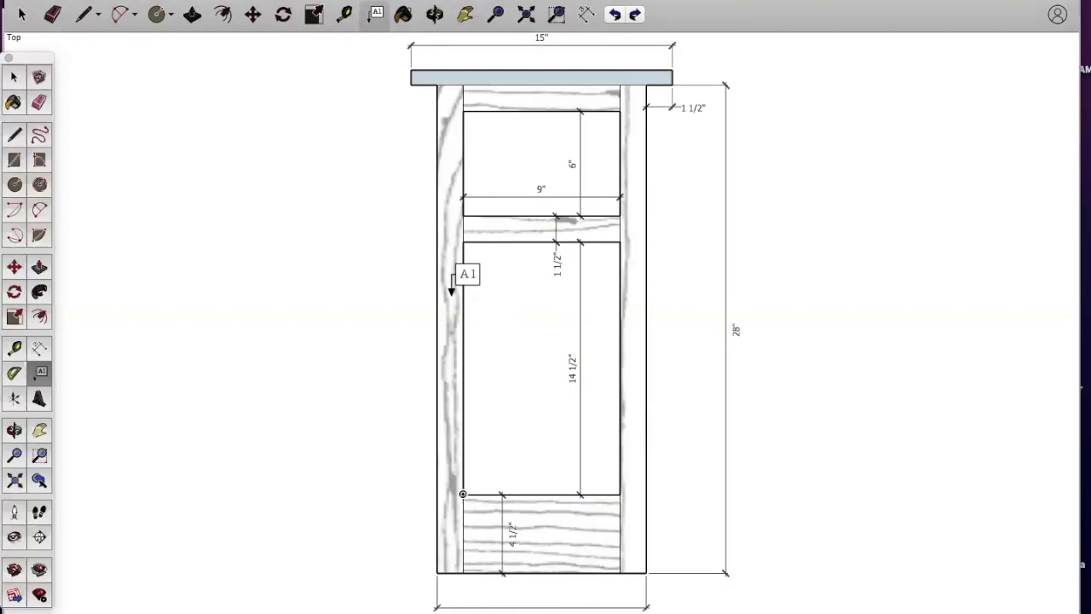
click(452, 295)
click(429, 260)
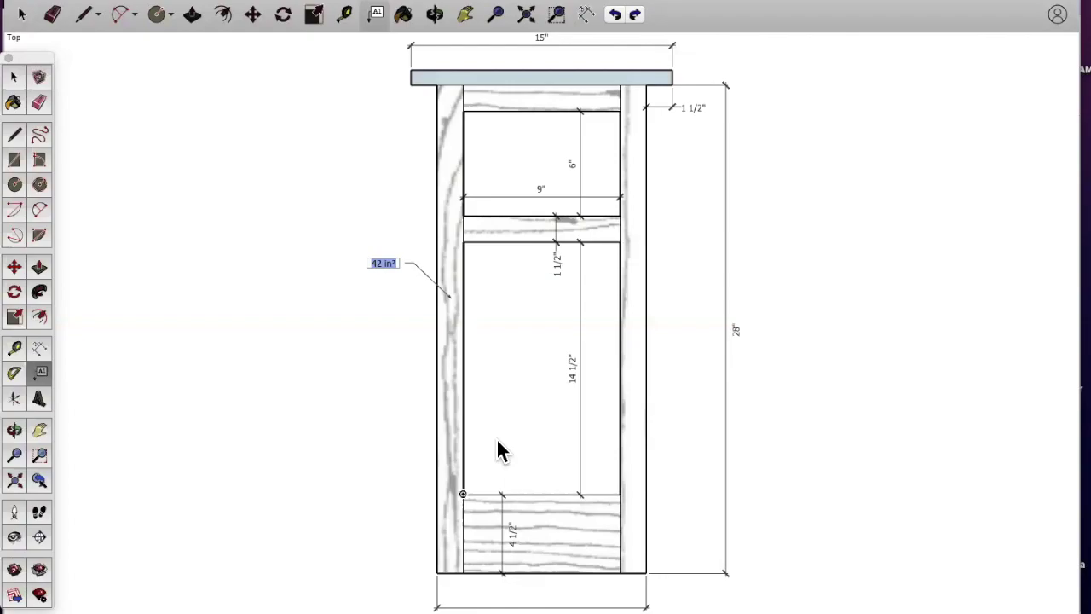
text(Stile)
click(638, 292)
click(673, 266)
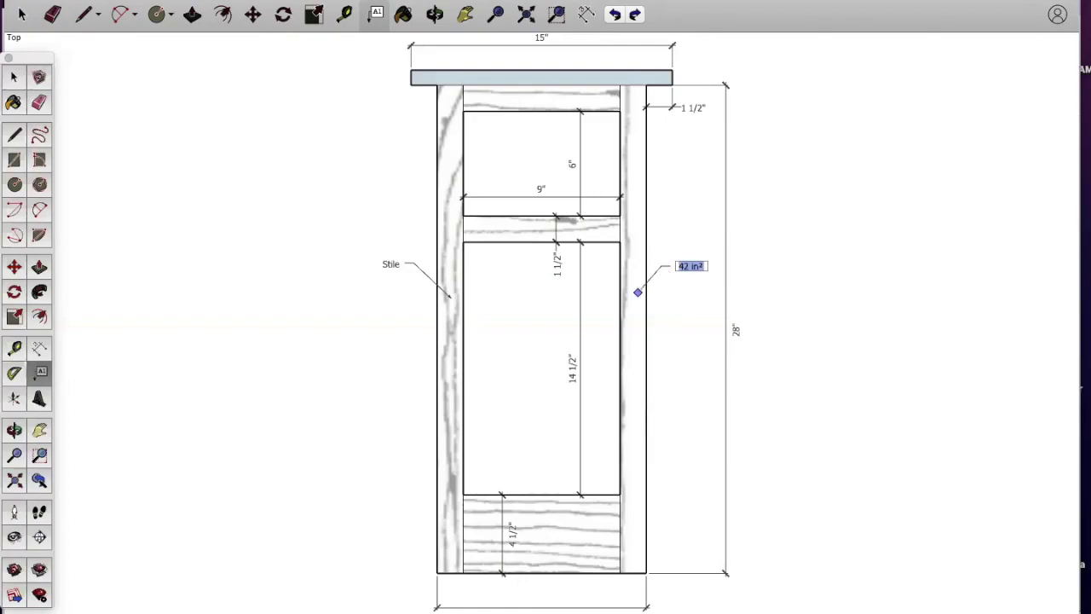
text(Stile)
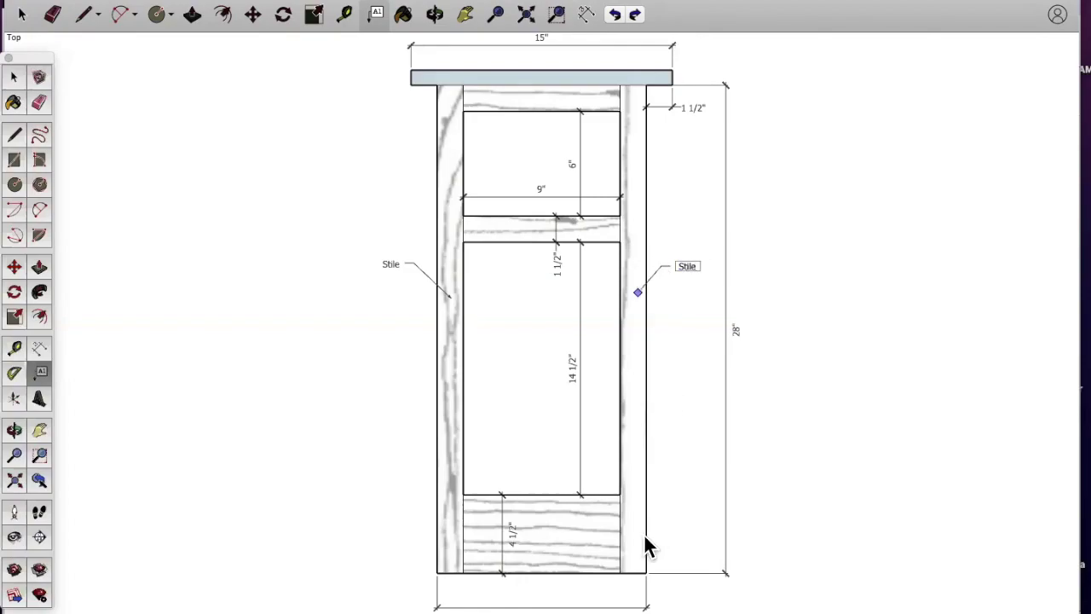
click(568, 525)
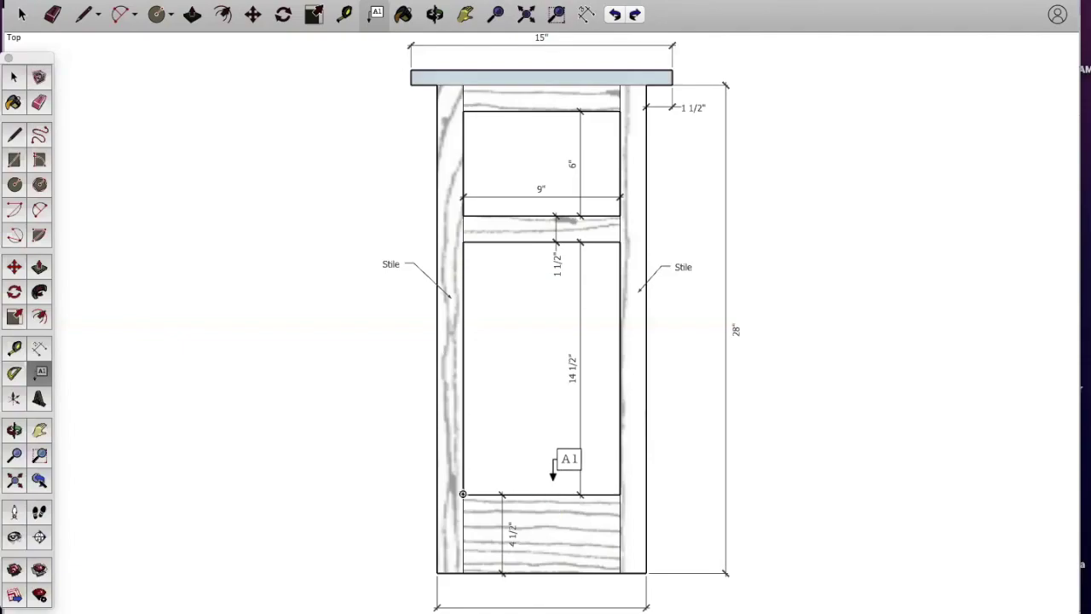
Label the bottom rail 'Bottom Rail' with leader text above it
click(579, 535)
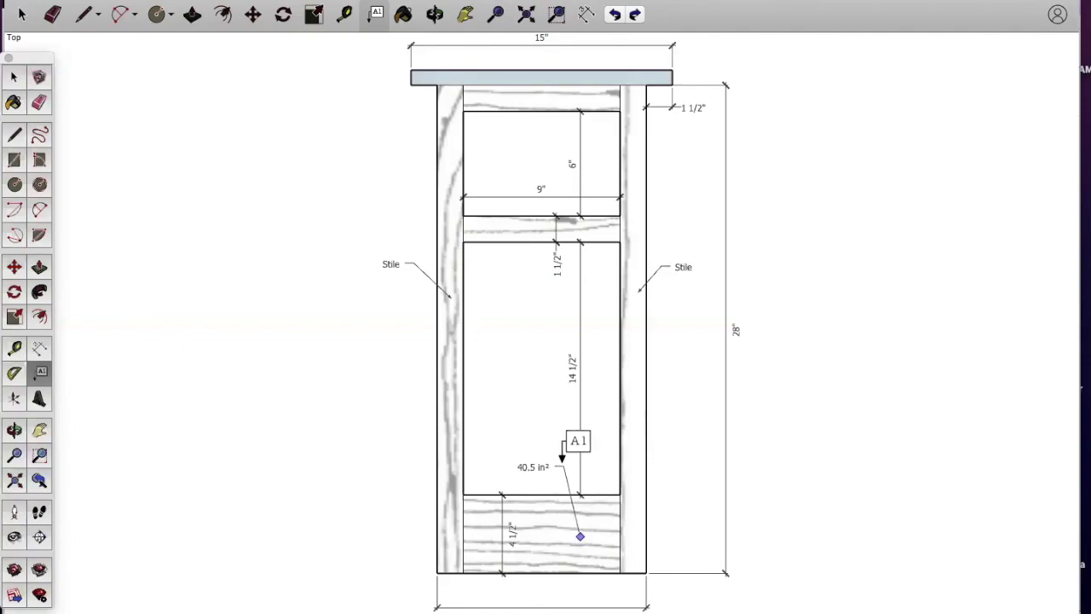
click(557, 455)
text(Bottom Rail)
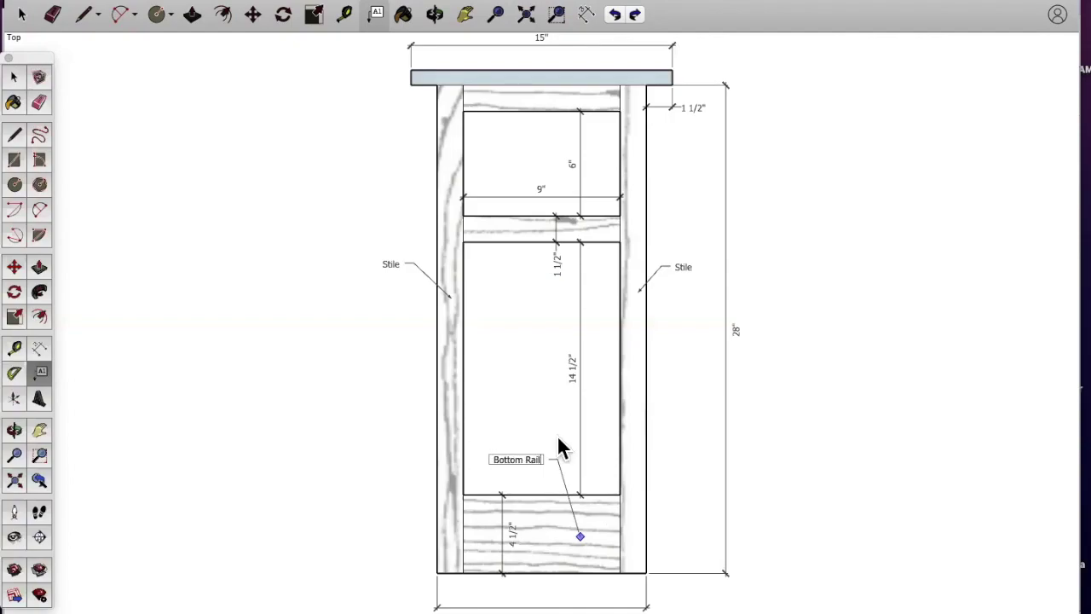
click(492, 238)
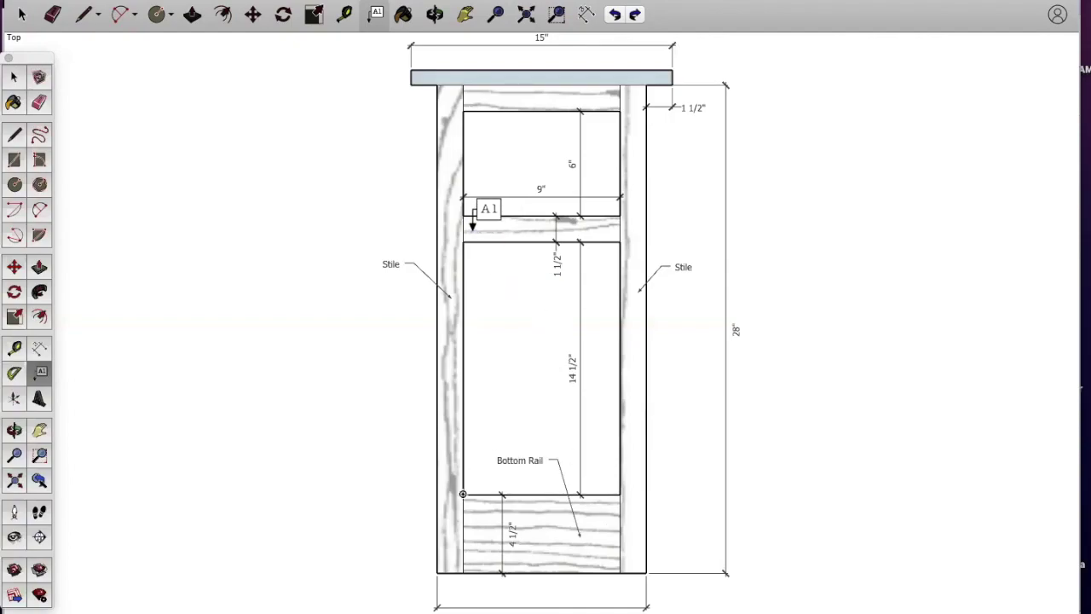
Label the center rail with a two-line 'Center Rail' leader text below it
click(473, 230)
click(489, 276)
text(Center)
key(Return)
text(Rail)
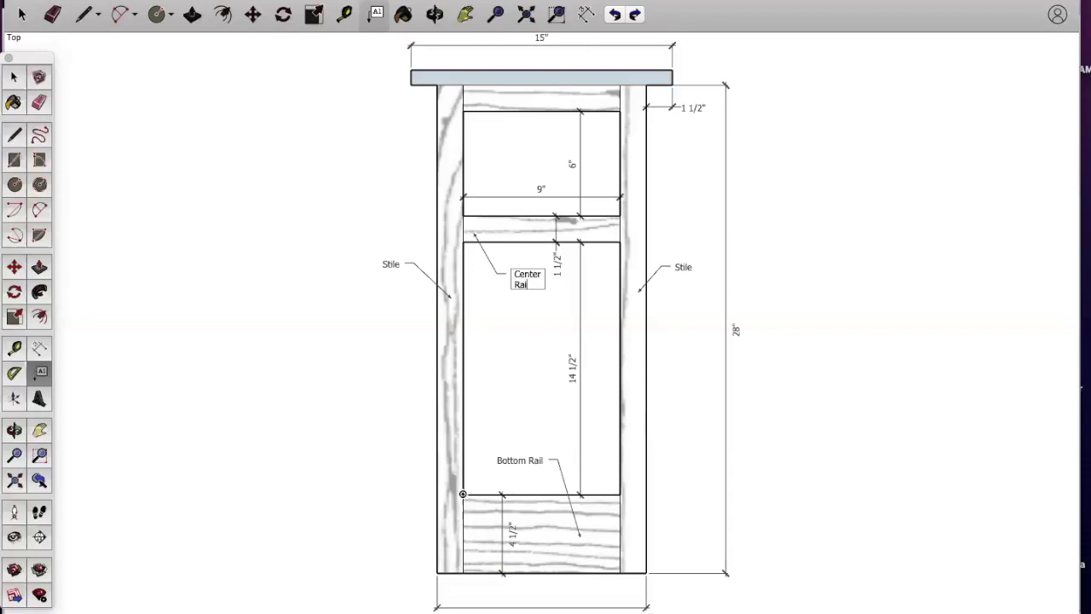
click(510, 85)
Label the top rail 'Top Rail' with leader text
click(485, 98)
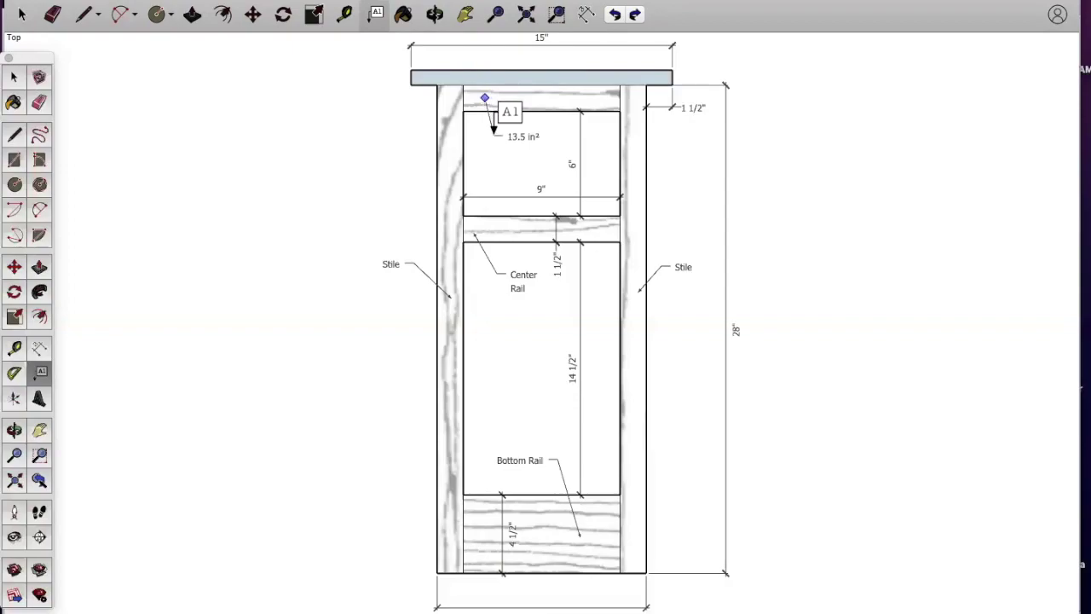
click(495, 135)
text(Top Rail)
click(700, 251)
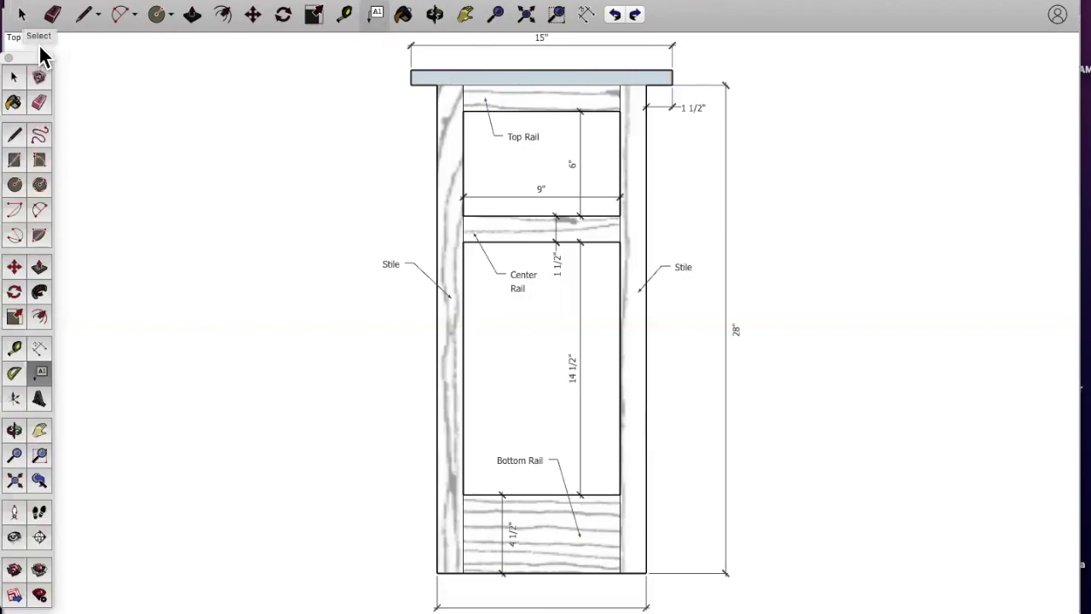
click(23, 17)
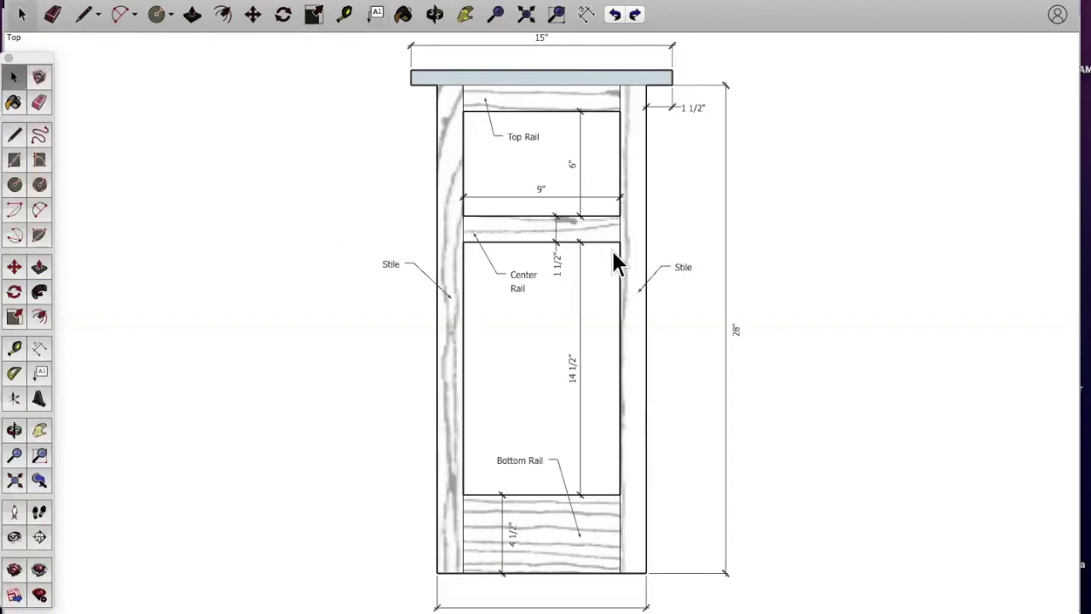